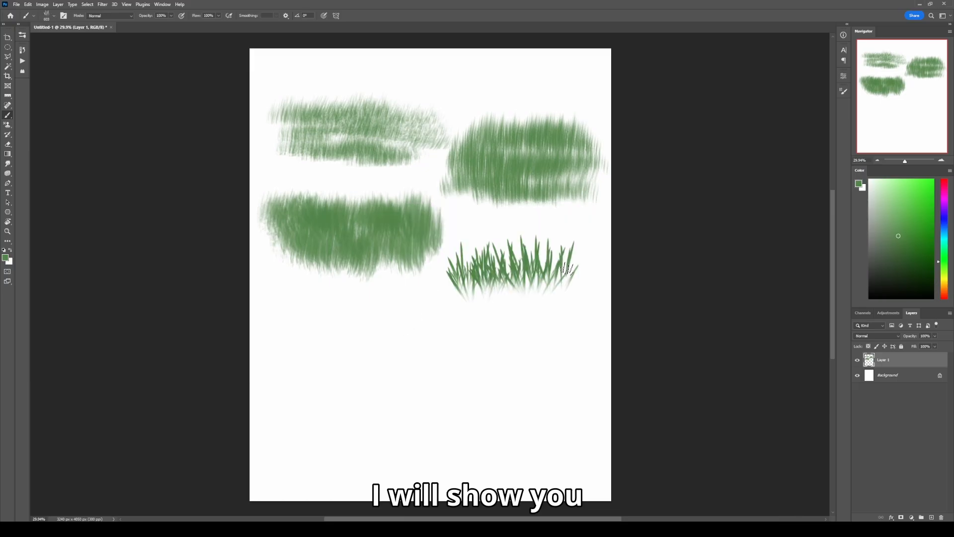
# Step: Paint two sample swatches of green grass in a row below the existing ones, each with a different grass brush
pyautogui.rightClick(513, 283)
pyautogui.click(611, 344)
pyautogui.moveTo(288, 346); pyautogui.dragTo(401, 358)
pyautogui.rightClick(457, 350)
pyautogui.click(612, 345)
pyautogui.moveTo(464, 359)
pyautogui.mouseDown()
pyautogui.moveTo(553, 359)
pyautogui.moveTo(496, 347)
pyautogui.mouseUp()
# Step: Add another row of two green swatches near the lower part of the page, choosing a different grass brush for each
pyautogui.rightClick(507, 353)
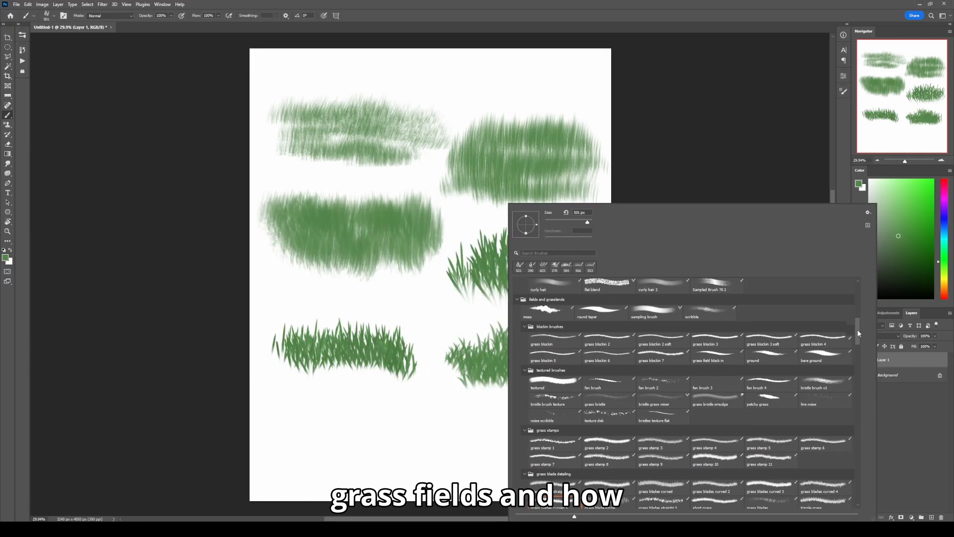
pyautogui.click(552, 348)
pyautogui.moveTo(283, 412); pyautogui.dragTo(408, 432)
pyautogui.moveTo(286, 437); pyautogui.dragTo(422, 467)
pyautogui.rightClick(400, 447)
pyautogui.click(550, 363)
pyautogui.moveTo(449, 428)
pyautogui.mouseDown()
pyautogui.moveTo(534, 461)
pyautogui.moveTo(502, 454)
pyautogui.mouseUp()
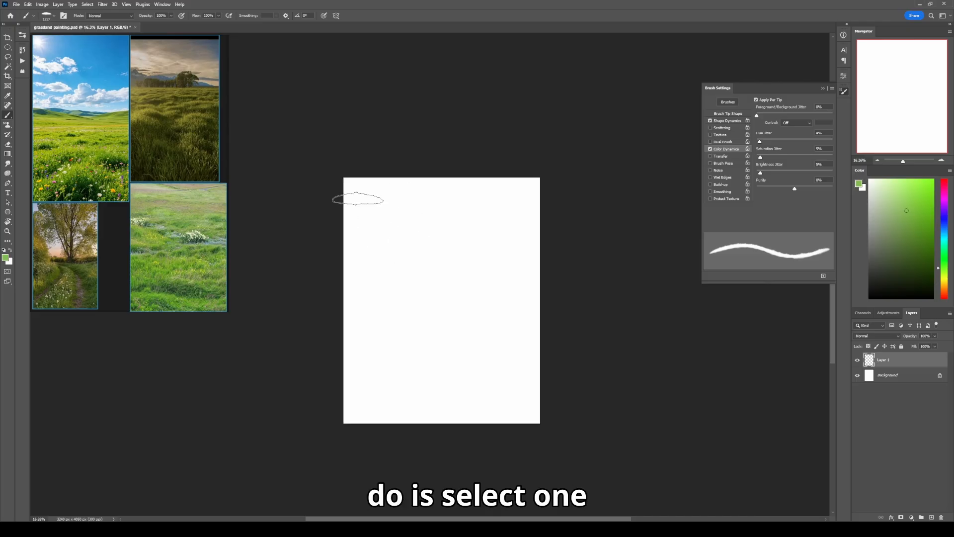
# Step: Cover the whole canvas of the grassland painting on Layer 1 with broad light green base strokes
pyautogui.moveTo(358, 196)
pyautogui.mouseDown()
pyautogui.moveTo(475, 173)
pyautogui.moveTo(603, 179)
pyautogui.moveTo(339, 191)
pyautogui.moveTo(585, 194)
pyautogui.moveTo(332, 199)
pyautogui.moveTo(583, 195)
pyautogui.moveTo(309, 208)
pyautogui.moveTo(512, 191)
pyautogui.moveTo(491, 202)
pyautogui.moveTo(329, 209)
pyautogui.moveTo(580, 206)
pyautogui.moveTo(322, 217)
pyautogui.moveTo(575, 214)
pyautogui.moveTo(358, 228)
pyautogui.moveTo(519, 217)
pyautogui.moveTo(382, 207)
pyautogui.mouseUp()
pyautogui.moveTo(296, 226)
pyautogui.mouseDown()
pyautogui.moveTo(543, 227)
pyautogui.moveTo(327, 238)
pyautogui.moveTo(568, 246)
pyautogui.moveTo(331, 239)
pyautogui.moveTo(505, 236)
pyautogui.moveTo(357, 249)
pyautogui.moveTo(549, 256)
pyautogui.moveTo(343, 255)
pyautogui.moveTo(620, 271)
pyautogui.moveTo(343, 271)
pyautogui.moveTo(589, 276)
pyautogui.mouseUp()
pyautogui.moveTo(309, 283); pyautogui.dragTo(596, 296)
pyautogui.moveTo(453, 308)
pyautogui.mouseDown()
pyautogui.moveTo(346, 312)
pyautogui.moveTo(576, 306)
pyautogui.moveTo(463, 314)
pyautogui.moveTo(338, 303)
pyautogui.moveTo(460, 317)
pyautogui.moveTo(334, 315)
pyautogui.moveTo(628, 336)
pyautogui.moveTo(468, 329)
pyautogui.moveTo(336, 339)
pyautogui.moveTo(566, 329)
pyautogui.moveTo(382, 345)
pyautogui.moveTo(655, 351)
pyautogui.moveTo(361, 357)
pyautogui.moveTo(602, 363)
pyautogui.moveTo(427, 369)
pyautogui.moveTo(447, 379)
pyautogui.mouseUp()
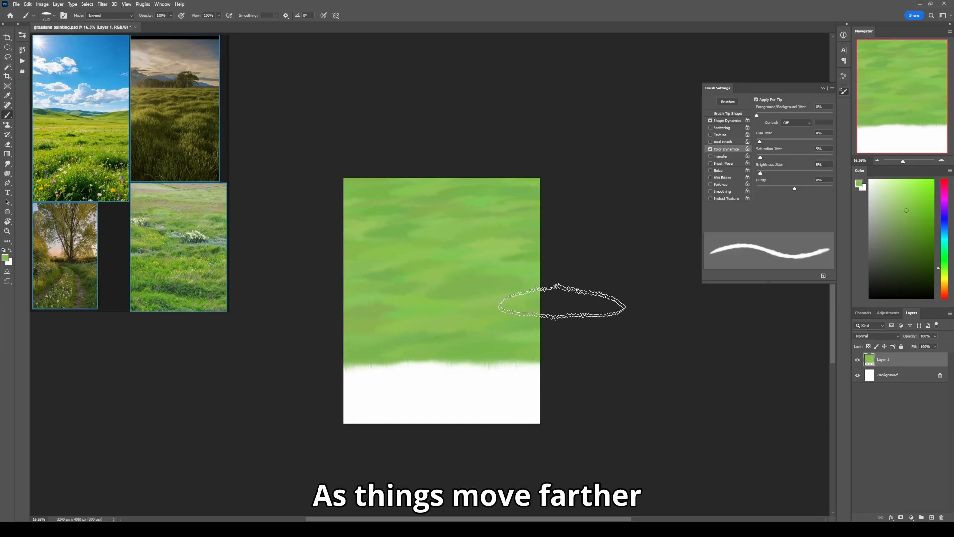
pyautogui.moveTo(372, 368); pyautogui.dragTo(613, 374)
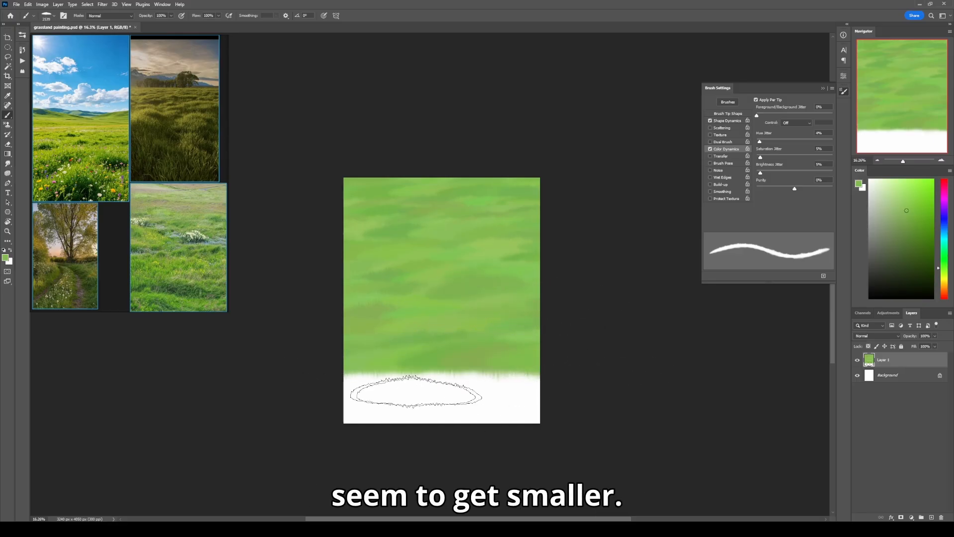
pyautogui.moveTo(419, 392); pyautogui.dragTo(579, 374)
pyautogui.moveTo(391, 395)
pyautogui.mouseDown()
pyautogui.moveTo(646, 415)
pyautogui.moveTo(332, 417)
pyautogui.moveTo(431, 405)
pyautogui.moveTo(553, 426)
pyautogui.moveTo(357, 427)
pyautogui.moveTo(617, 430)
pyautogui.mouseUp()
pyautogui.moveTo(554, 426)
pyautogui.mouseDown()
pyautogui.moveTo(378, 400)
pyautogui.moveTo(493, 406)
pyautogui.mouseUp()
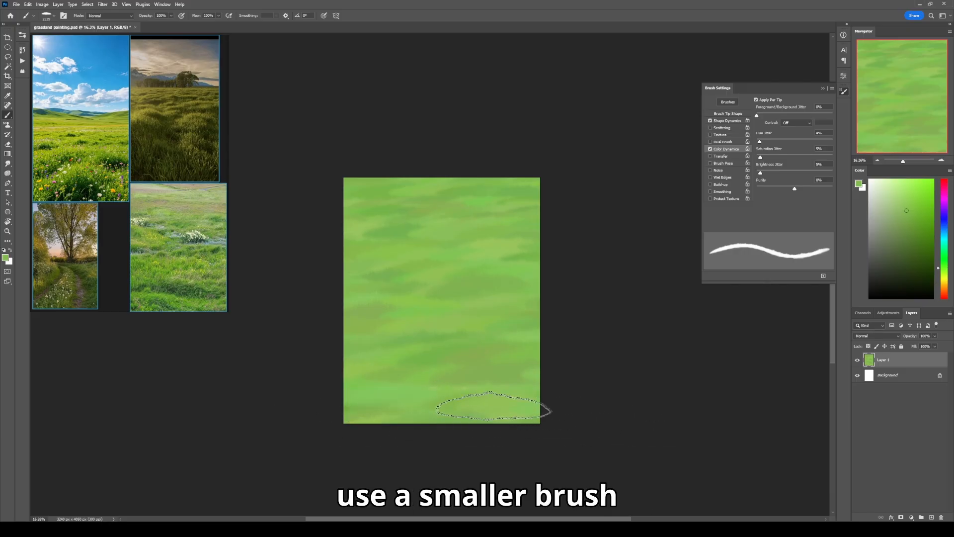
# Step: Resize the brush and paint soft yellow-green color variation across the middle of the green base
pyautogui.keyDown('alt'); pyautogui.rightClick(437, 319); pyautogui.keyUp('alt')
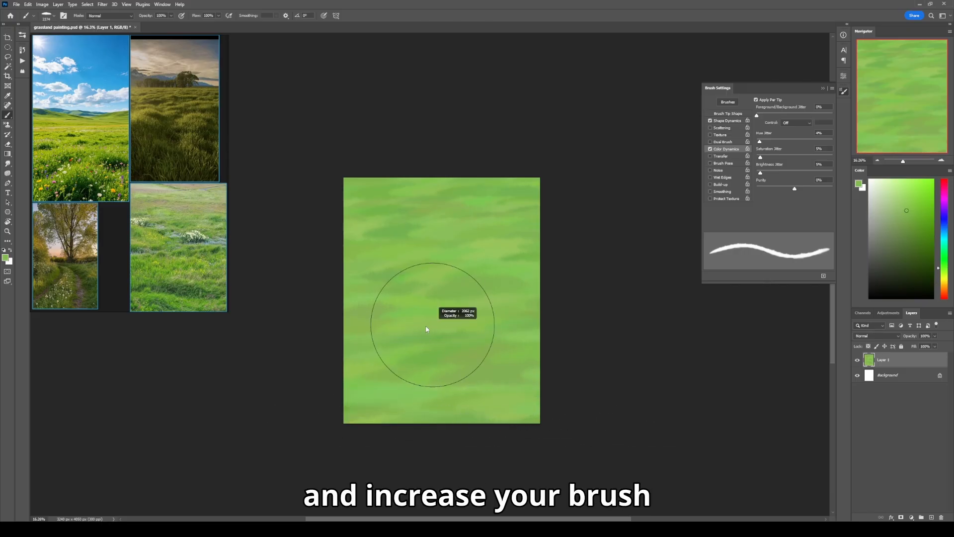
pyautogui.keyDown('alt'); pyautogui.rightClick(433, 318); pyautogui.keyUp('alt')
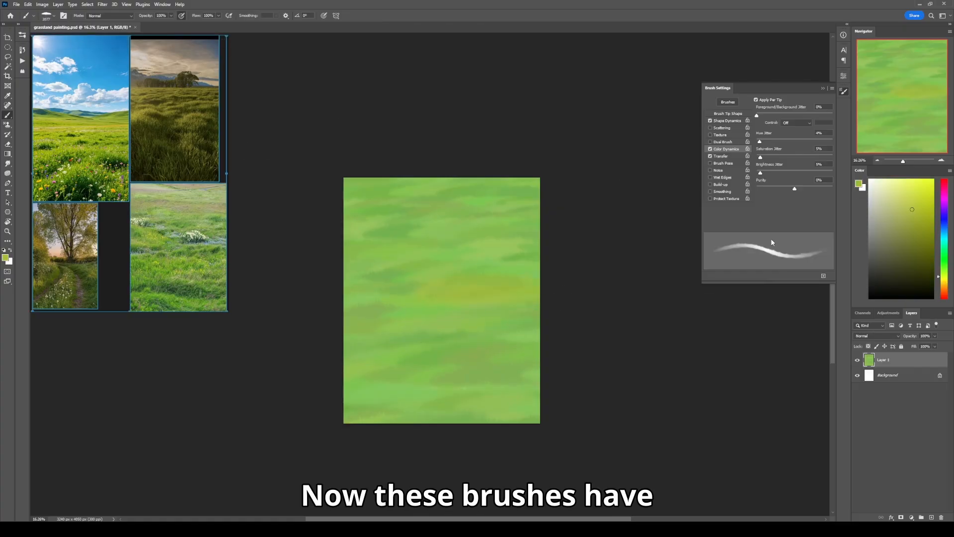
pyautogui.moveTo(460, 290); pyautogui.dragTo(560, 304)
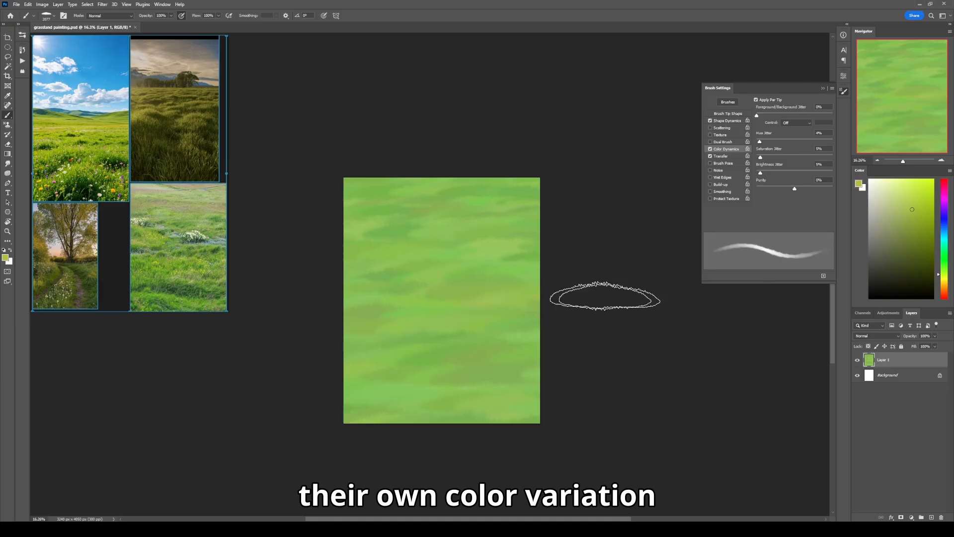
pyautogui.moveTo(472, 305)
pyautogui.mouseDown()
pyautogui.moveTo(430, 311)
pyautogui.moveTo(661, 293)
pyautogui.mouseUp()
# Step: Sample darker green from the lower grass reference photo and paint horizontal bands across the middle and bottom, undoing the last stroke
pyautogui.keyDown('alt'); pyautogui.click(178, 263); pyautogui.keyUp('alt')
pyautogui.keyDown('alt'); pyautogui.click(174, 278); pyautogui.keyUp('alt')
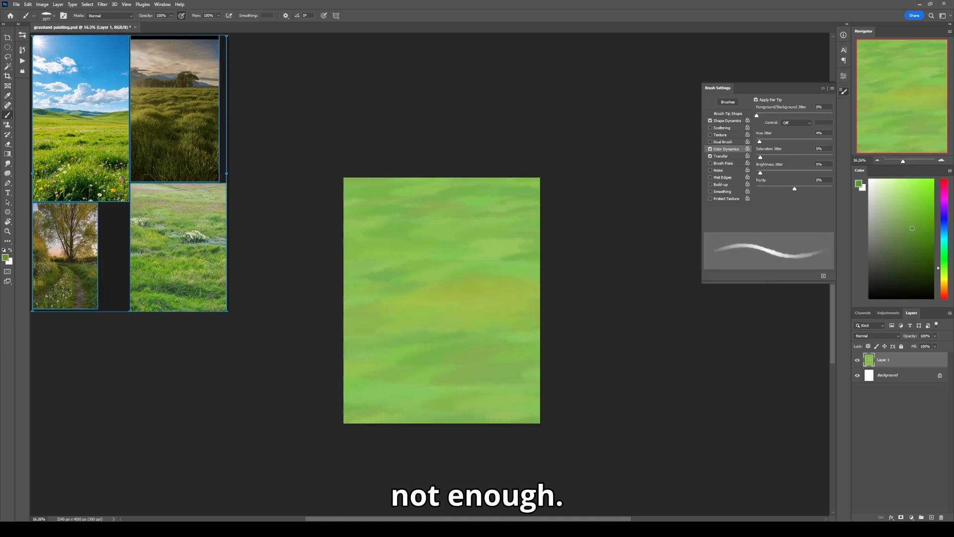
pyautogui.moveTo(477, 343)
pyautogui.mouseDown()
pyautogui.moveTo(403, 352)
pyautogui.moveTo(507, 351)
pyautogui.mouseUp()
pyautogui.moveTo(571, 412); pyautogui.dragTo(352, 415)
pyautogui.moveTo(348, 278); pyautogui.dragTo(549, 271)
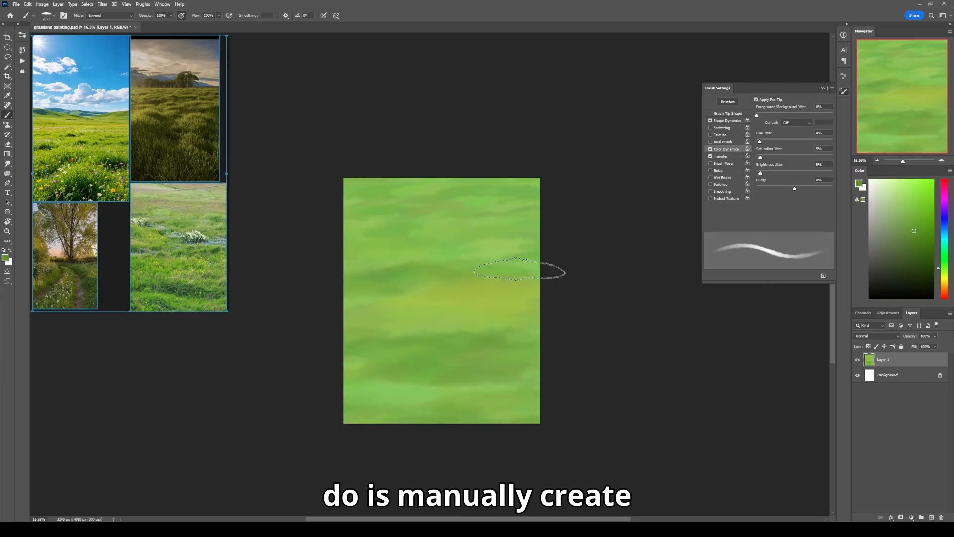
pyautogui.moveTo(351, 318); pyautogui.dragTo(477, 333)
pyautogui.hotkey('ctrl', 'z')
# Step: Sample a green from the canvas and paint more green variation bands across its middle and lower areas
pyautogui.keyDown('alt'); pyautogui.click(489, 330); pyautogui.keyUp('alt')
pyautogui.moveTo(551, 323); pyautogui.dragTo(402, 318)
pyautogui.moveTo(355, 389); pyautogui.dragTo(444, 390)
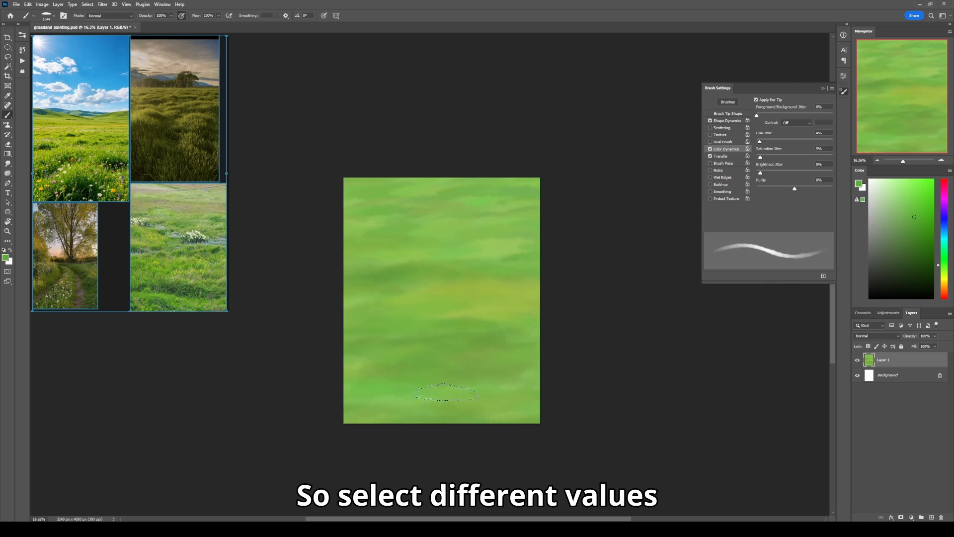
pyautogui.moveTo(517, 263); pyautogui.dragTo(438, 270)
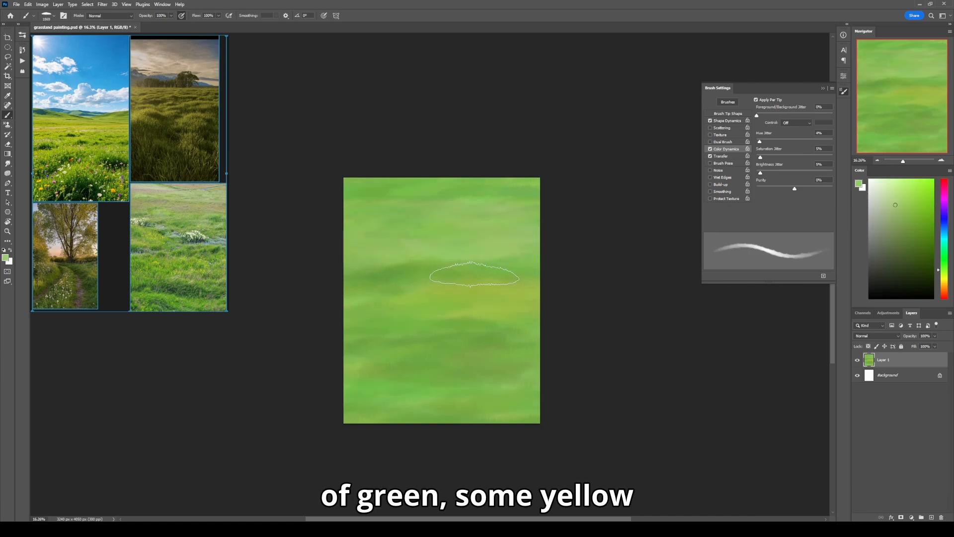
# Step: Pick a yellow-green color, reduce the brush size, and paint yellowish patches across the lower half of the field
pyautogui.click(910, 207)
pyautogui.press('[')
pyautogui.press('[')
pyautogui.press('[')
pyautogui.press('[')
pyautogui.moveTo(403, 350); pyautogui.dragTo(520, 328)
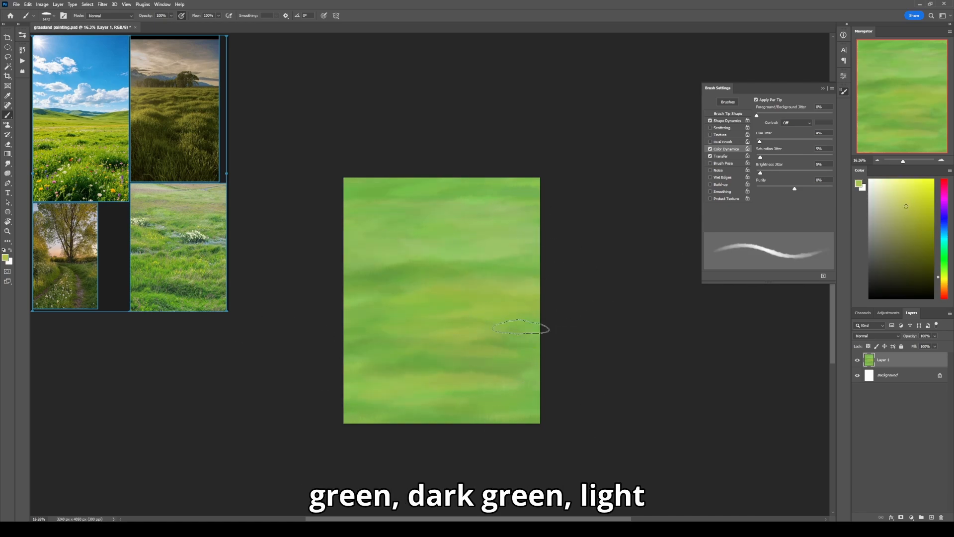
# Step: Pick darker greens and paint shaded color patches at the field's lower left edge and lower right
pyautogui.click(944, 269)
pyautogui.click(923, 232)
pyautogui.moveTo(347, 361)
pyautogui.mouseDown()
pyautogui.moveTo(547, 373)
pyautogui.moveTo(346, 351)
pyautogui.mouseUp()
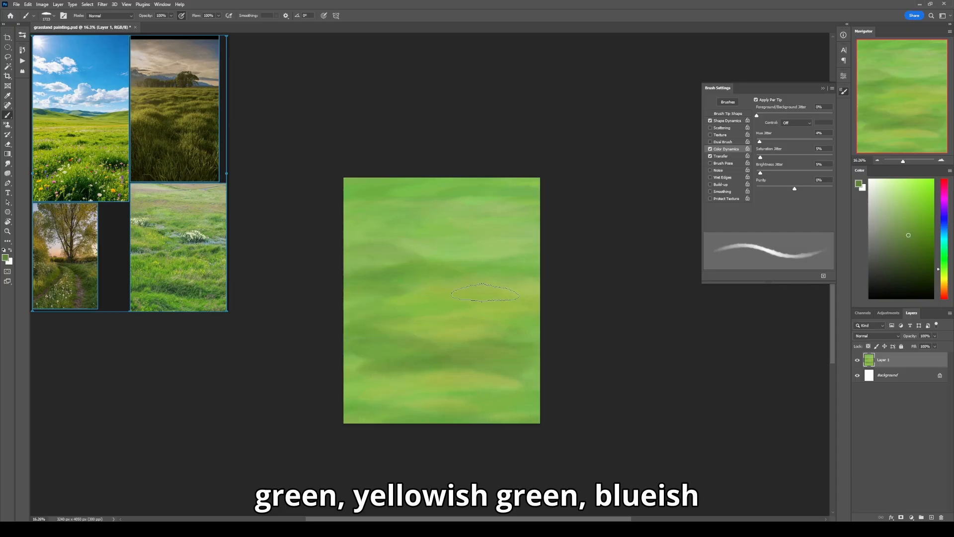
pyautogui.moveTo(532, 394)
pyautogui.mouseDown()
pyautogui.moveTo(562, 391)
pyautogui.moveTo(550, 411)
pyautogui.mouseUp()
pyautogui.click(920, 253)
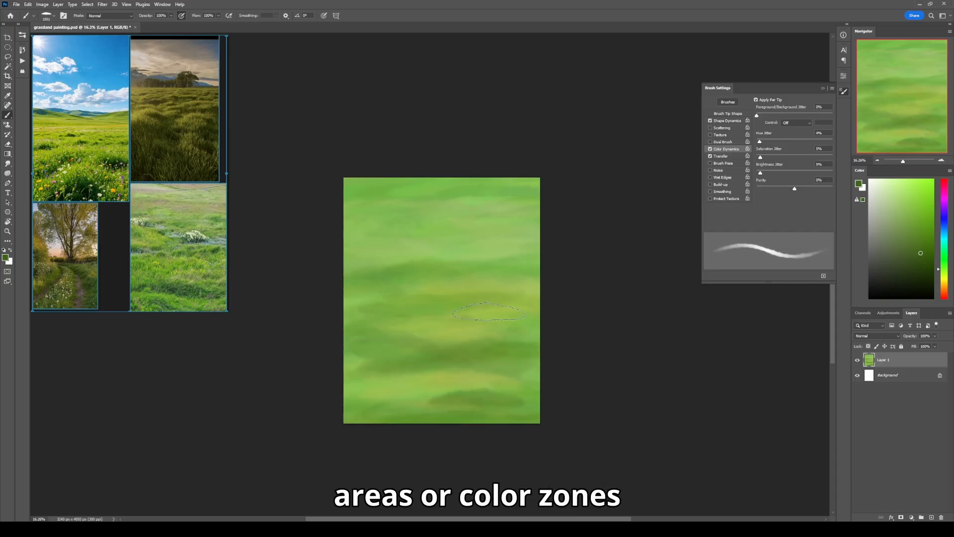
# Step: Try a dark green patch in the upper part of the field with a larger brush
pyautogui.press(']')
pyautogui.press(']')
pyautogui.press(']')
pyautogui.press(']')
pyautogui.press(']')
pyautogui.moveTo(433, 273); pyautogui.dragTo(469, 257)
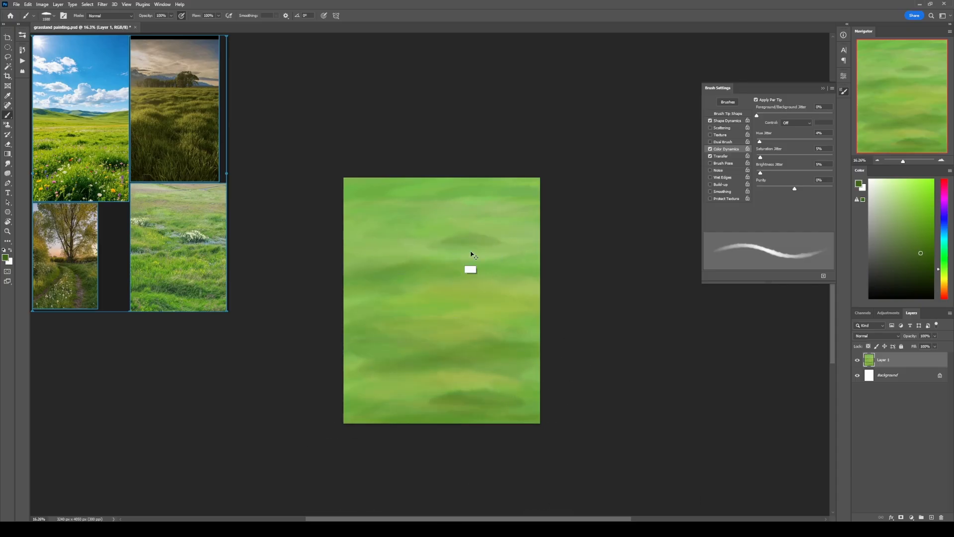
# Step: Sample light green from the upper field and paint soft strokes along the canvas top with a larger brush
pyautogui.keyDown('alt'); pyautogui.click(493, 215); pyautogui.keyUp('alt')
pyautogui.keyDown('alt'); pyautogui.click(425, 223); pyautogui.keyUp('alt')
pyautogui.press(']')
pyautogui.press(']')
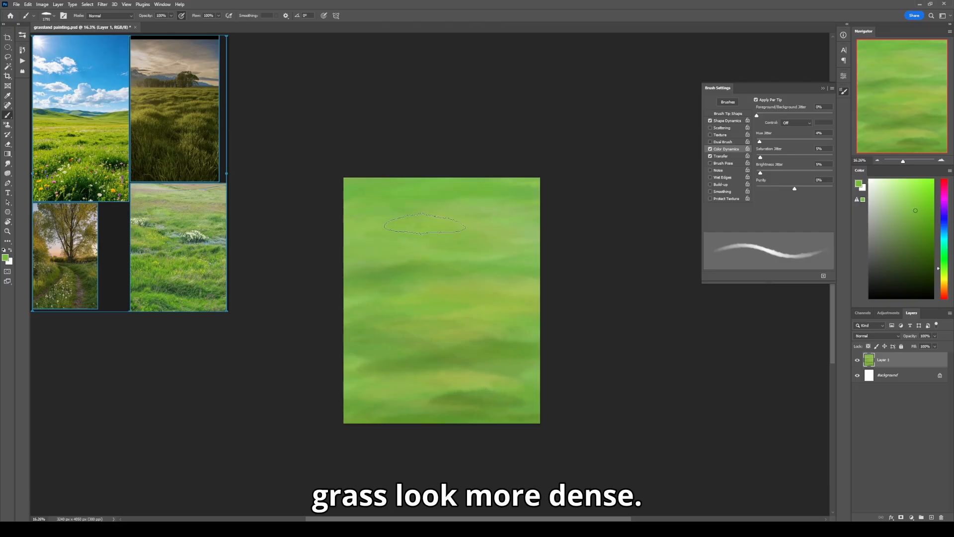
pyautogui.moveTo(461, 199); pyautogui.dragTo(383, 193)
# Step: Pick a dark green, enlarge the brush, and darken the bottom edge and lower right of the field
pyautogui.click(924, 250)
pyautogui.press(']')
pyautogui.press(']')
pyautogui.press(']')
pyautogui.press(']')
pyautogui.moveTo(560, 405); pyautogui.dragTo(364, 415)
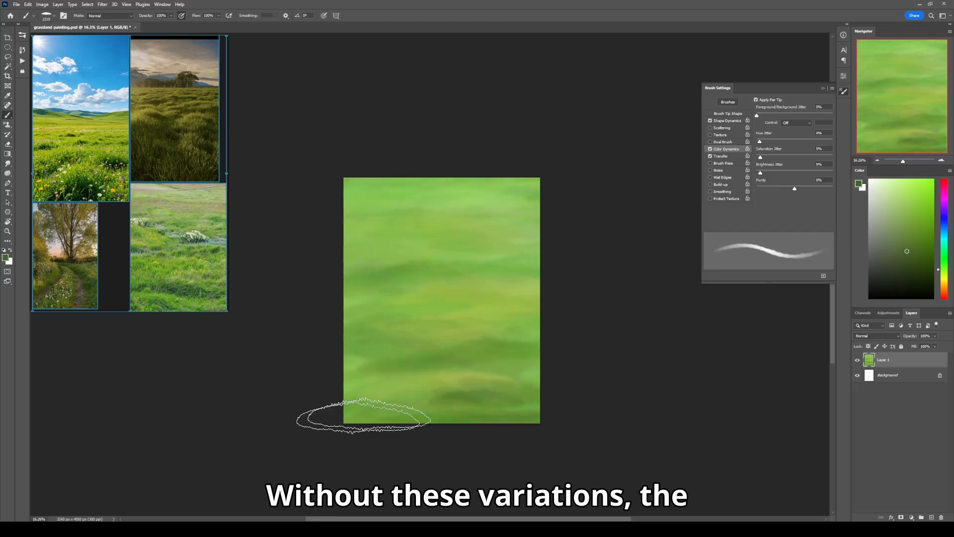
pyautogui.moveTo(486, 395); pyautogui.dragTo(513, 381)
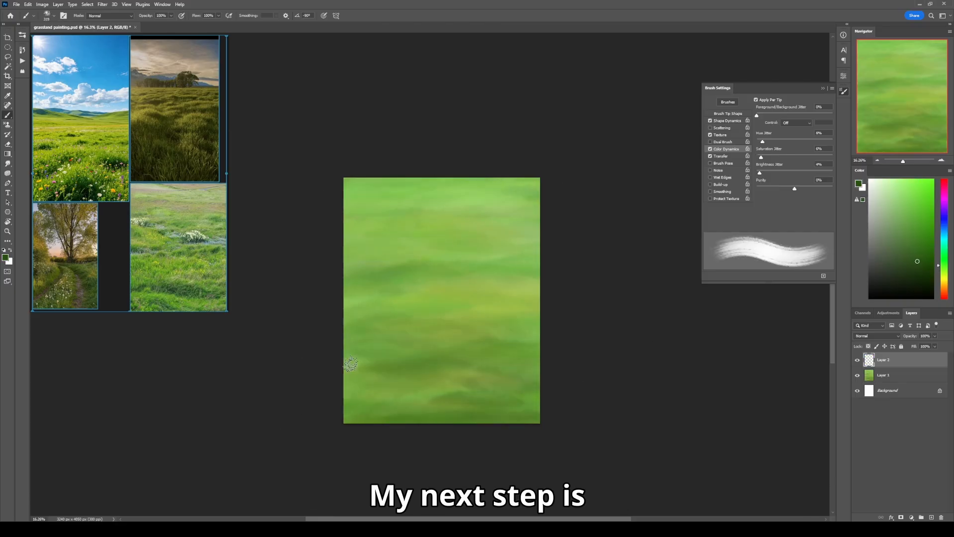
# Step: Paint dark green grass shadow clumps on Layer 2 from the left edge to the right side of the lower field
pyautogui.moveTo(368, 361)
pyautogui.mouseDown()
pyautogui.moveTo(379, 362)
pyautogui.moveTo(341, 357)
pyautogui.mouseUp()
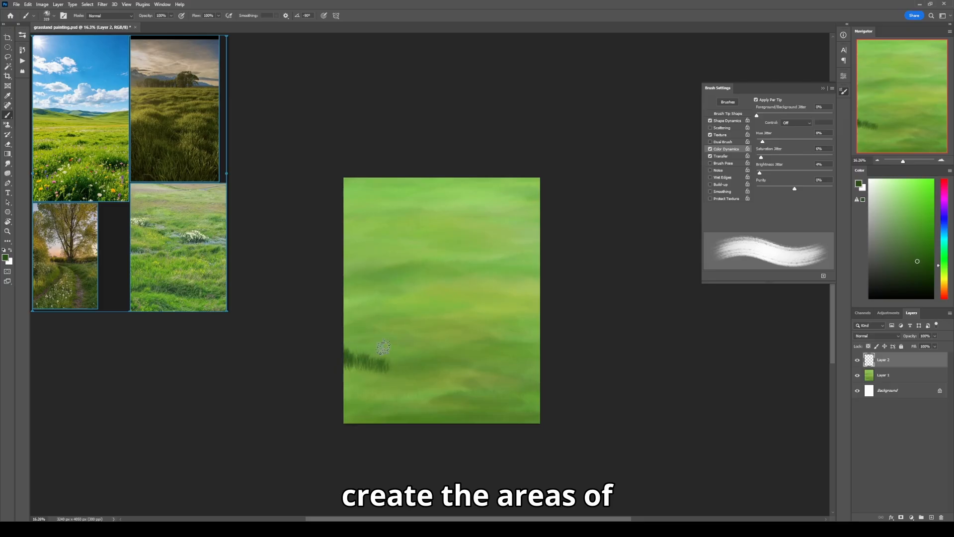
pyautogui.press(']')
pyautogui.press(']')
pyautogui.press(']')
pyautogui.press(']')
pyautogui.press(']')
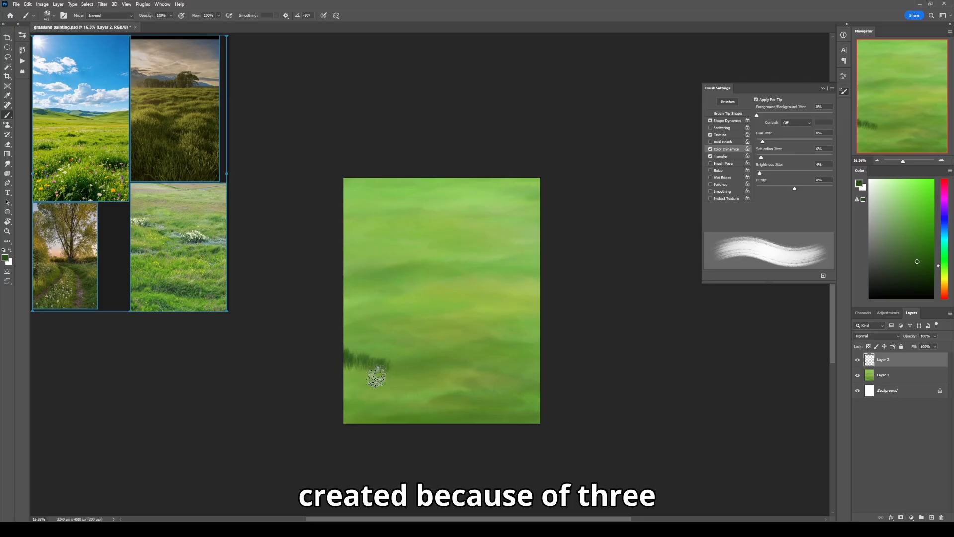
pyautogui.moveTo(349, 349)
pyautogui.mouseDown()
pyautogui.moveTo(422, 345)
pyautogui.moveTo(411, 368)
pyautogui.moveTo(441, 370)
pyautogui.moveTo(432, 377)
pyautogui.moveTo(524, 334)
pyautogui.mouseUp()
# Step: Reduce the brush size and extend the dark grass shadows above the left clump and below the right one
pyautogui.press('[')
pyautogui.press('[')
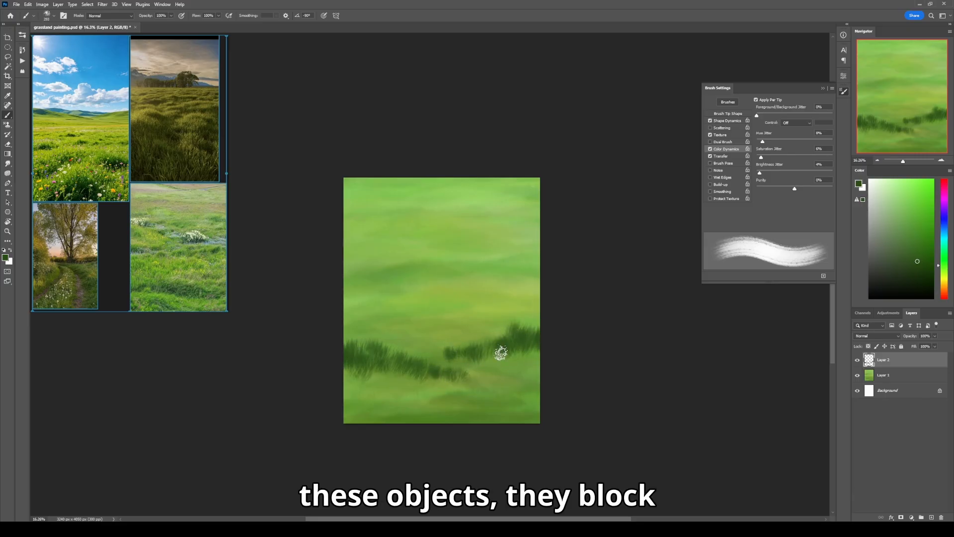
pyautogui.moveTo(350, 340); pyautogui.dragTo(358, 348)
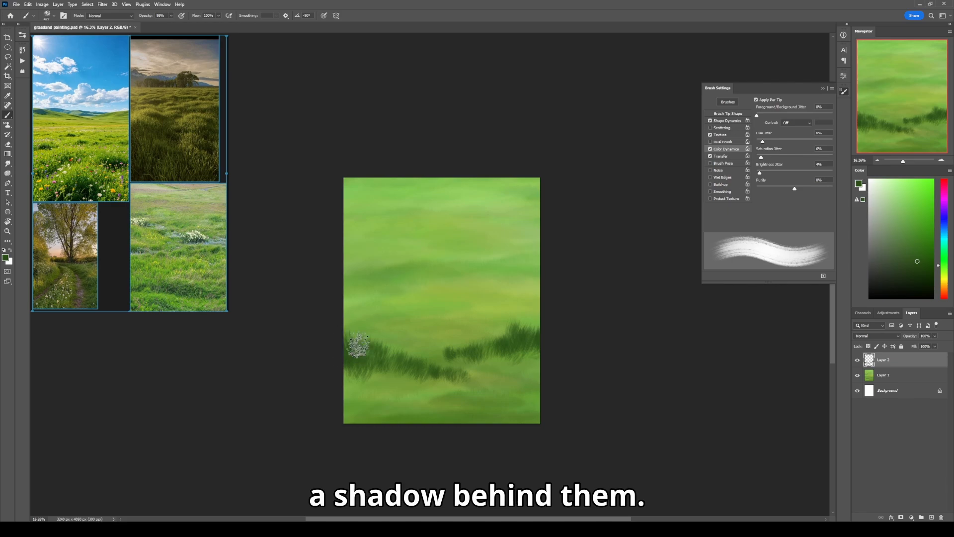
pyautogui.moveTo(481, 367)
pyautogui.mouseDown()
pyautogui.moveTo(505, 383)
pyautogui.moveTo(489, 383)
pyautogui.mouseUp()
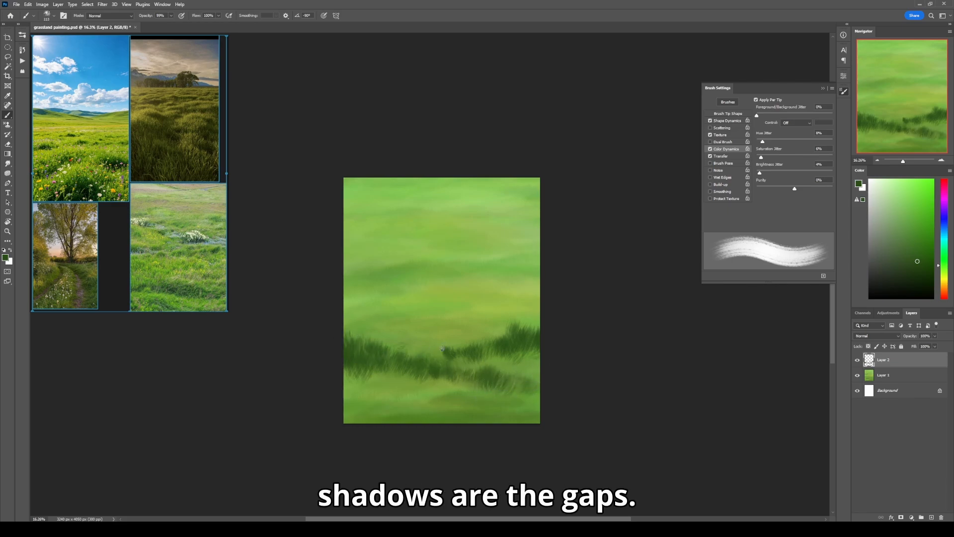
# Step: Enlarge the brush and fill the foreground at the bottom of the canvas with dark green grass shadow strokes
pyautogui.press(']')
pyautogui.press(']')
pyautogui.moveTo(366, 417)
pyautogui.mouseDown()
pyautogui.moveTo(356, 400)
pyautogui.moveTo(349, 407)
pyautogui.moveTo(374, 420)
pyautogui.moveTo(368, 390)
pyautogui.moveTo(405, 416)
pyautogui.mouseUp()
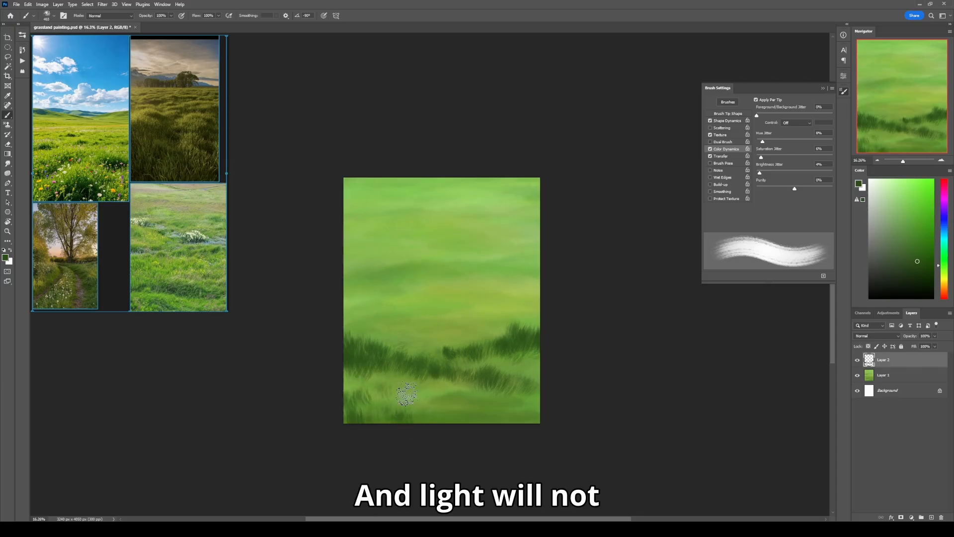
pyautogui.moveTo(368, 375)
pyautogui.mouseDown()
pyautogui.moveTo(408, 392)
pyautogui.moveTo(419, 415)
pyautogui.moveTo(441, 417)
pyautogui.moveTo(426, 380)
pyautogui.moveTo(469, 394)
pyautogui.moveTo(500, 390)
pyautogui.moveTo(491, 427)
pyautogui.moveTo(519, 425)
pyautogui.moveTo(476, 389)
pyautogui.moveTo(453, 397)
pyautogui.moveTo(393, 379)
pyautogui.mouseUp()
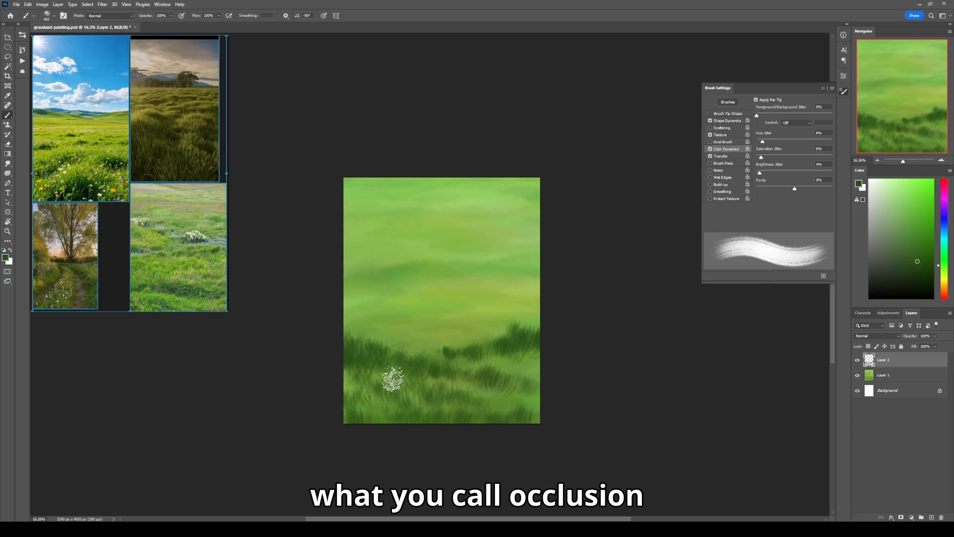
pyautogui.moveTo(397, 412)
pyautogui.mouseDown()
pyautogui.moveTo(390, 395)
pyautogui.moveTo(365, 389)
pyautogui.mouseUp()
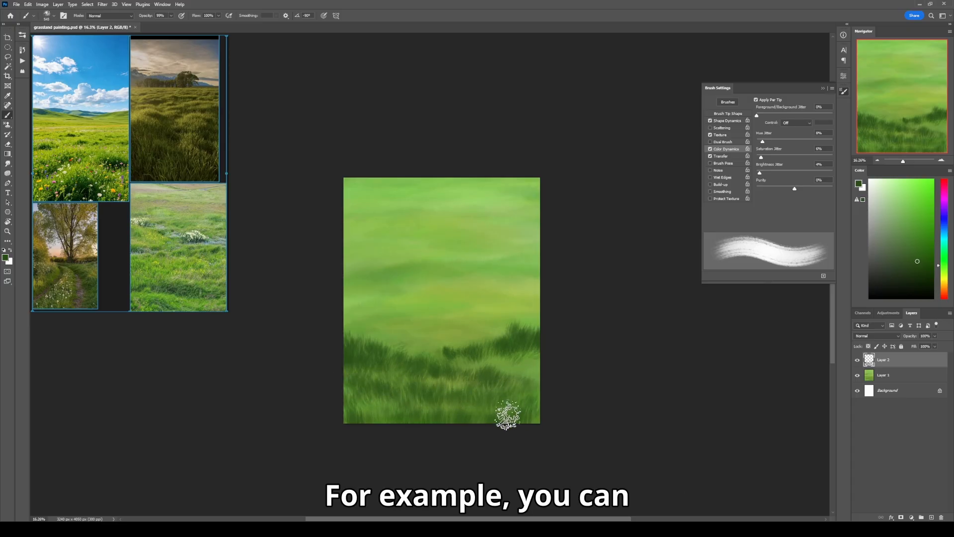
pyautogui.moveTo(480, 430); pyautogui.dragTo(474, 414)
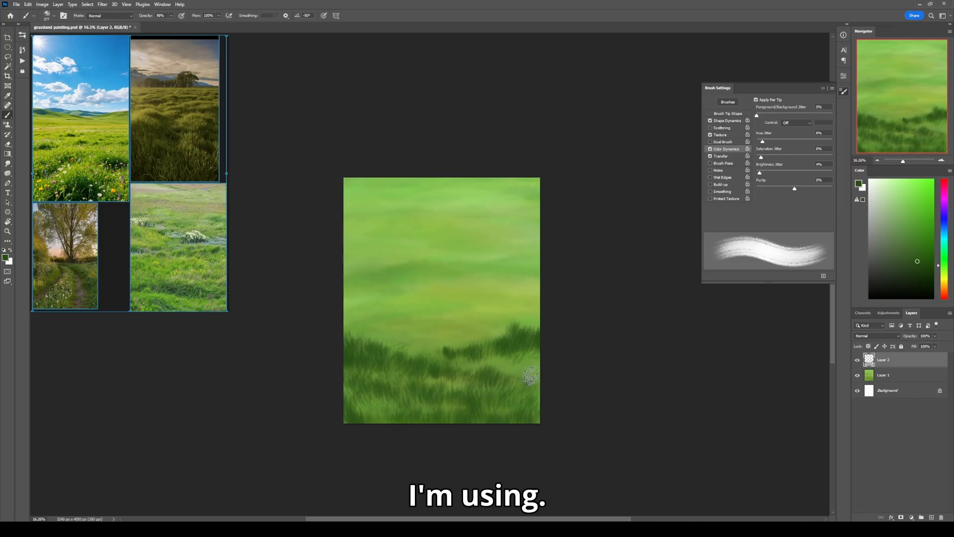
# Step: Switch to a grass stamp style brush and paint a thin dark grass shadow band above the foreground clumps
pyautogui.moveTo(439, 312); pyautogui.dragTo(450, 290)
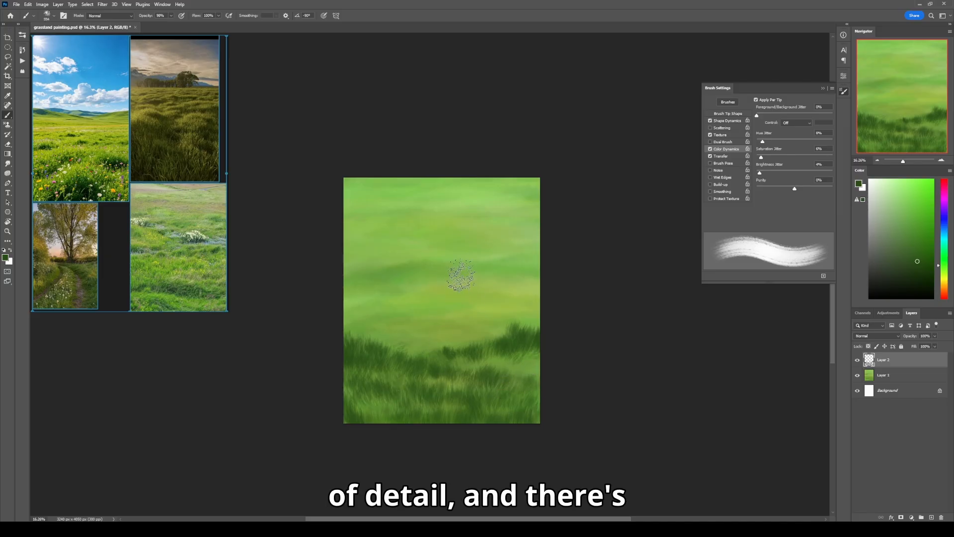
pyautogui.rightClick(455, 273)
pyautogui.click(728, 414)
pyautogui.moveTo(378, 297)
pyautogui.mouseDown()
pyautogui.moveTo(406, 314)
pyautogui.moveTo(377, 314)
pyautogui.mouseUp()
pyautogui.moveTo(393, 314); pyautogui.dragTo(428, 328)
pyautogui.moveTo(419, 331)
pyautogui.mouseDown()
pyautogui.moveTo(372, 300)
pyautogui.moveTo(352, 305)
pyautogui.mouseUp()
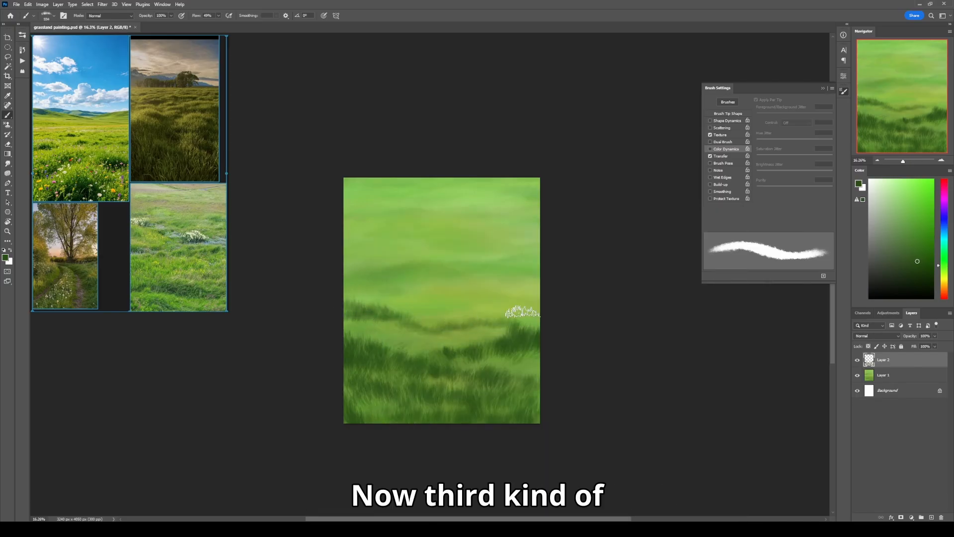
# Step: Build up more horizontal rows of dark grass shadows across the middle of the field to suggest uneven ground
pyautogui.moveTo(450, 331); pyautogui.dragTo(423, 324)
pyautogui.press('[')
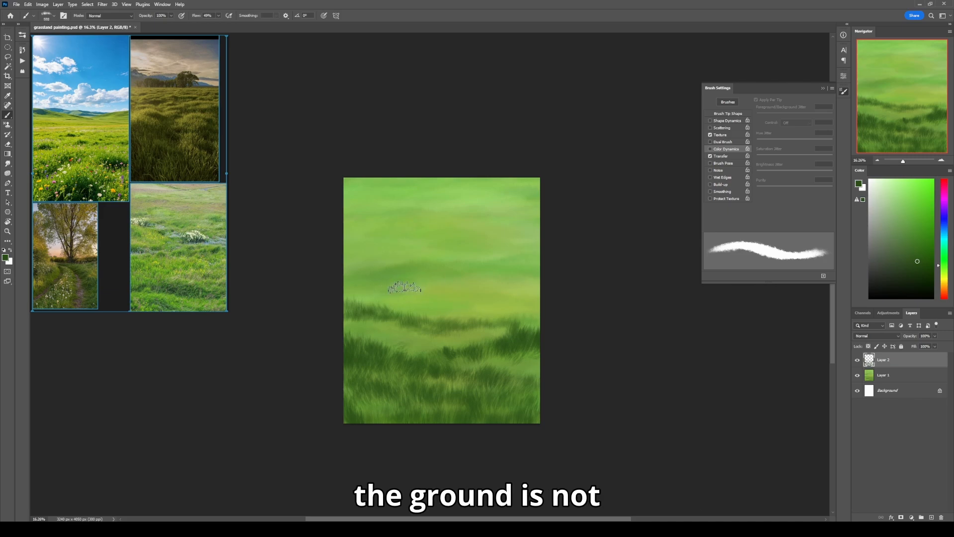
pyautogui.moveTo(475, 298); pyautogui.dragTo(534, 301)
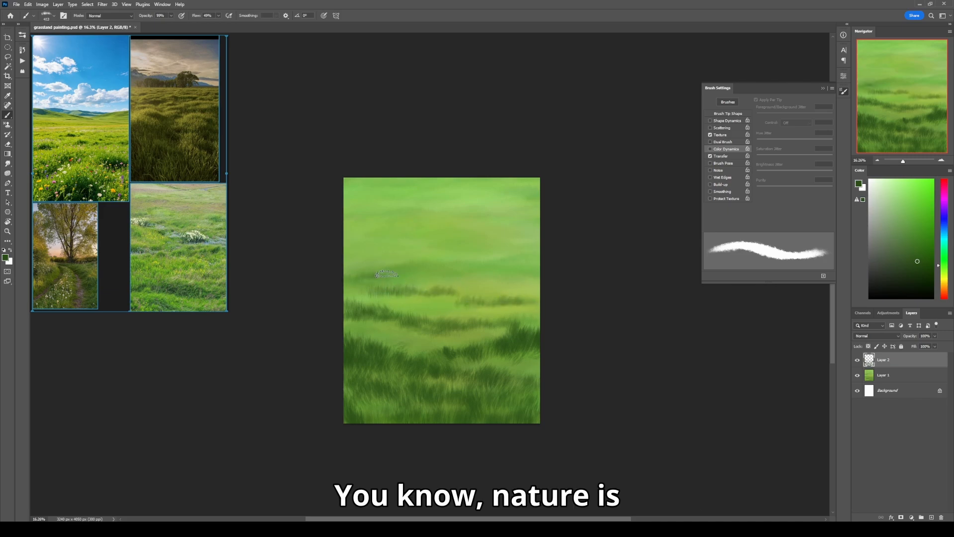
pyautogui.moveTo(462, 278)
pyautogui.mouseDown()
pyautogui.moveTo(504, 281)
pyautogui.moveTo(397, 260)
pyautogui.mouseUp()
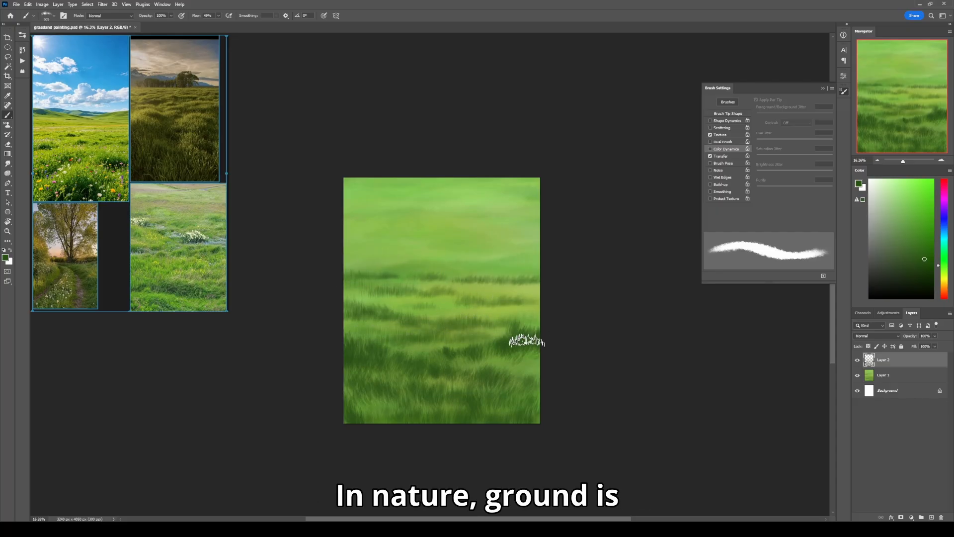
pyautogui.moveTo(362, 256)
pyautogui.mouseDown()
pyautogui.moveTo(357, 265)
pyautogui.moveTo(484, 279)
pyautogui.mouseUp()
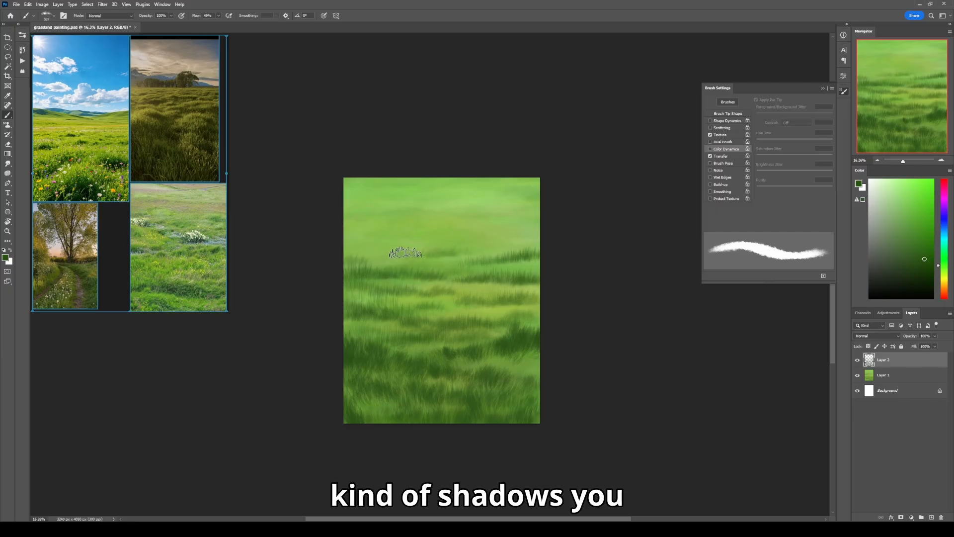
# Step: Shrink the brush and paint a finer, more distant row of grass shadows across the upper middle of the field
pyautogui.press('[')
pyautogui.press('[')
pyautogui.press('[')
pyautogui.moveTo(430, 239)
pyautogui.mouseDown()
pyautogui.moveTo(486, 236)
pyautogui.moveTo(485, 245)
pyautogui.moveTo(403, 250)
pyautogui.mouseUp()
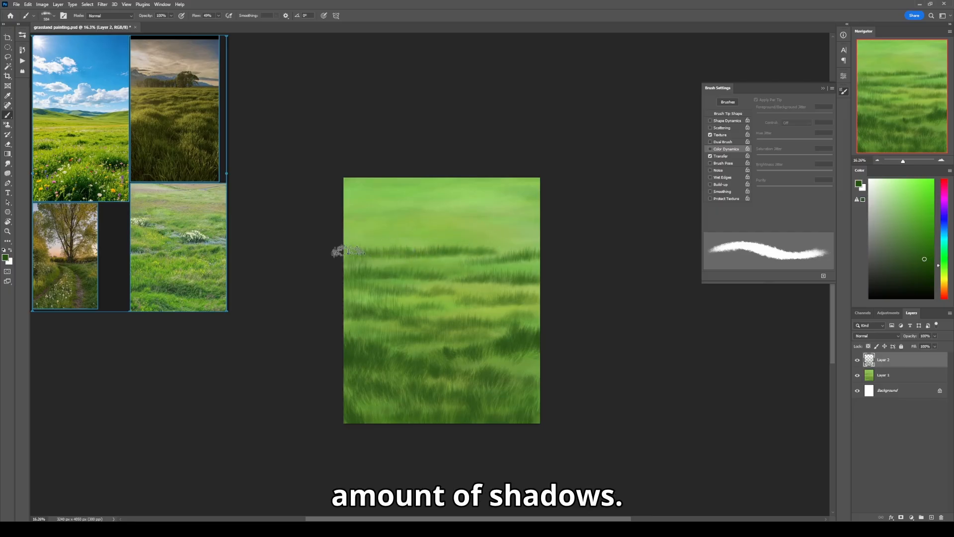
# Step: Paint progressively smaller horizontal rows of dark grass shadows across the upper part of the field, adjusting the brush size between rows
pyautogui.moveTo(517, 234); pyautogui.dragTo(436, 236)
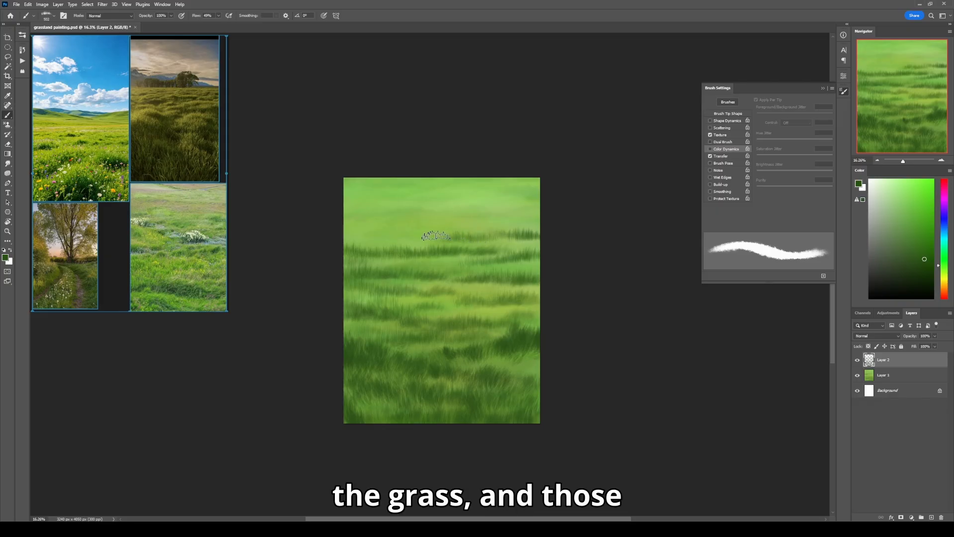
pyautogui.press('[')
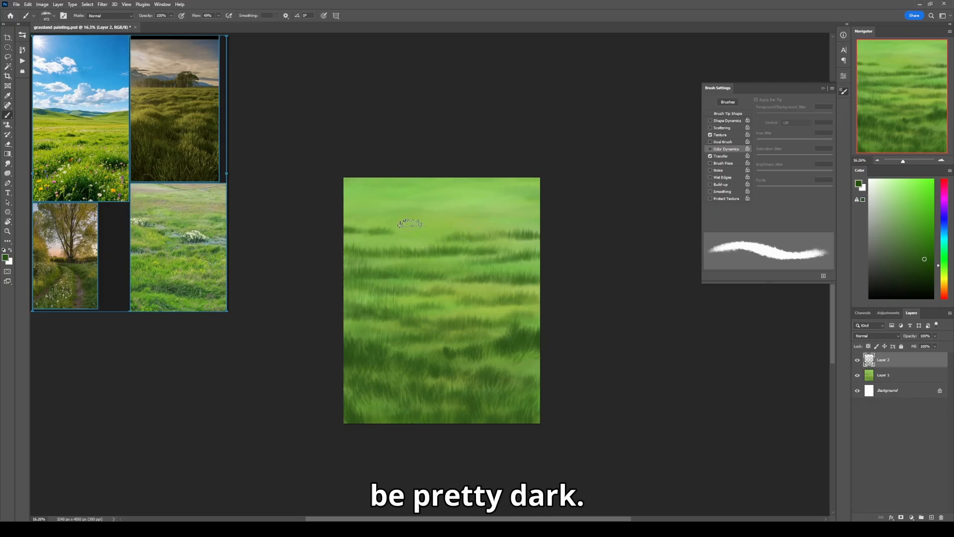
pyautogui.press('ctrl')
pyautogui.keyDown('alt'); pyautogui.rightClick(356, 232); pyautogui.keyUp('alt')
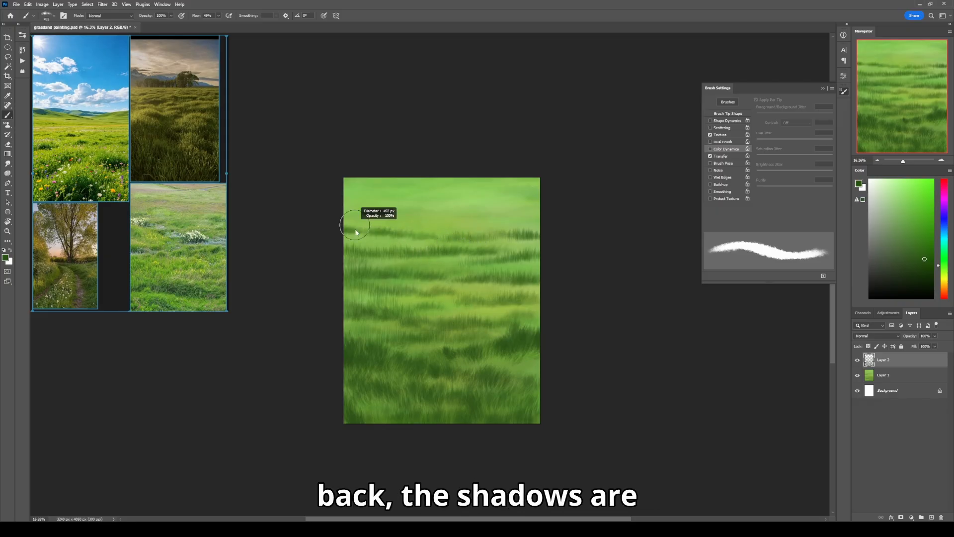
pyautogui.keyDown('alt'); pyautogui.rightClick(436, 244); pyautogui.keyUp('alt')
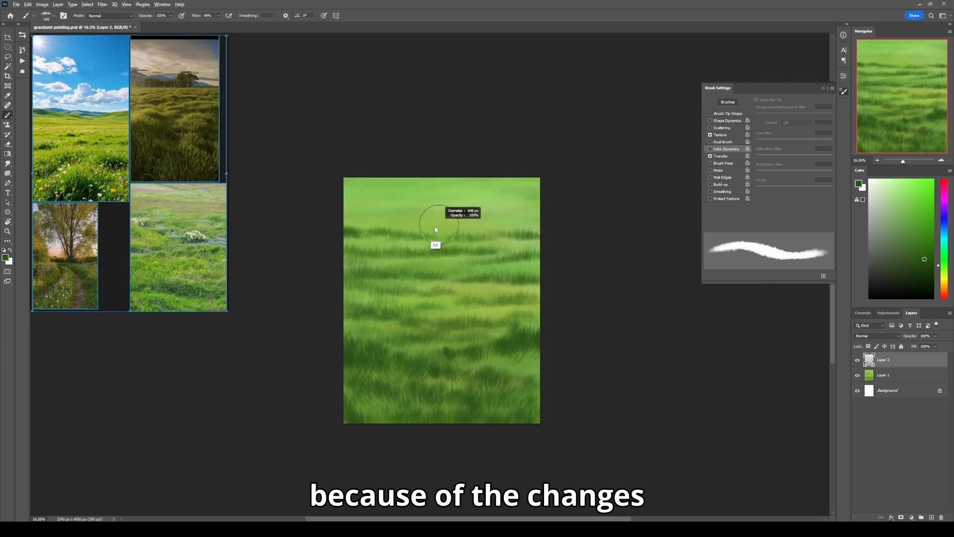
pyautogui.moveTo(430, 221); pyautogui.dragTo(539, 204)
pyautogui.keyDown('alt'); pyautogui.rightClick(522, 204); pyautogui.keyUp('alt')
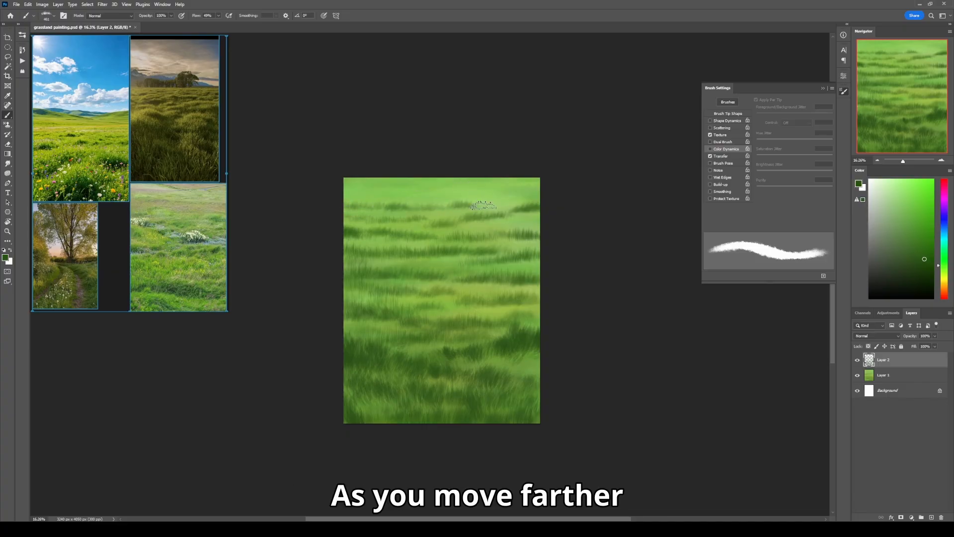
# Step: Shrink the grass brush further and add tiny, sparse dark shadow strokes along the most distant grass at the canvas's upper edge
pyautogui.press('ctrl')
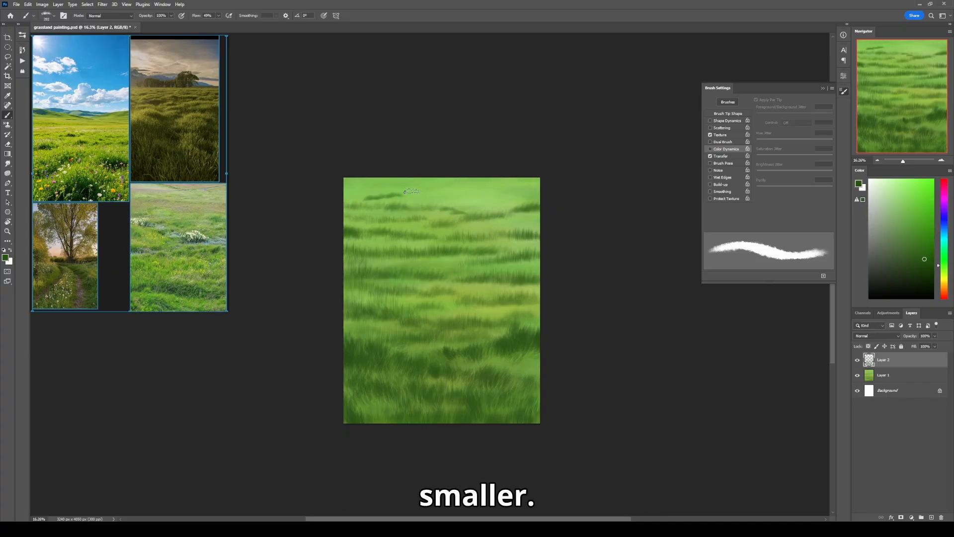
pyautogui.moveTo(411, 196); pyautogui.dragTo(429, 191)
pyautogui.moveTo(351, 198)
pyautogui.mouseDown()
pyautogui.moveTo(542, 190)
pyautogui.moveTo(396, 183)
pyautogui.moveTo(421, 177)
pyautogui.mouseUp()
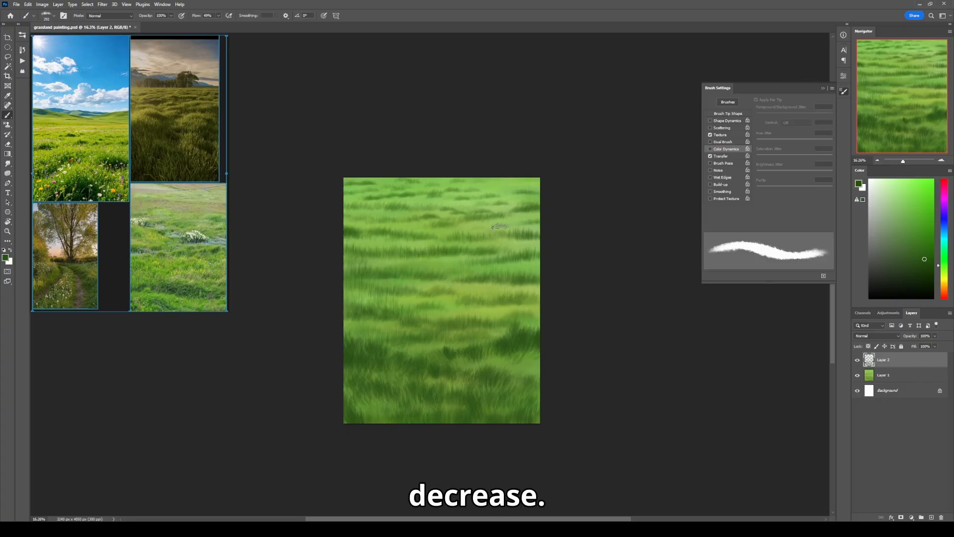
# Step: On a new layer above the shadows, paint yellow-green highlight clumps over the foreground grass with a textured brush using Color Dynamics
pyautogui.click(361, 401)
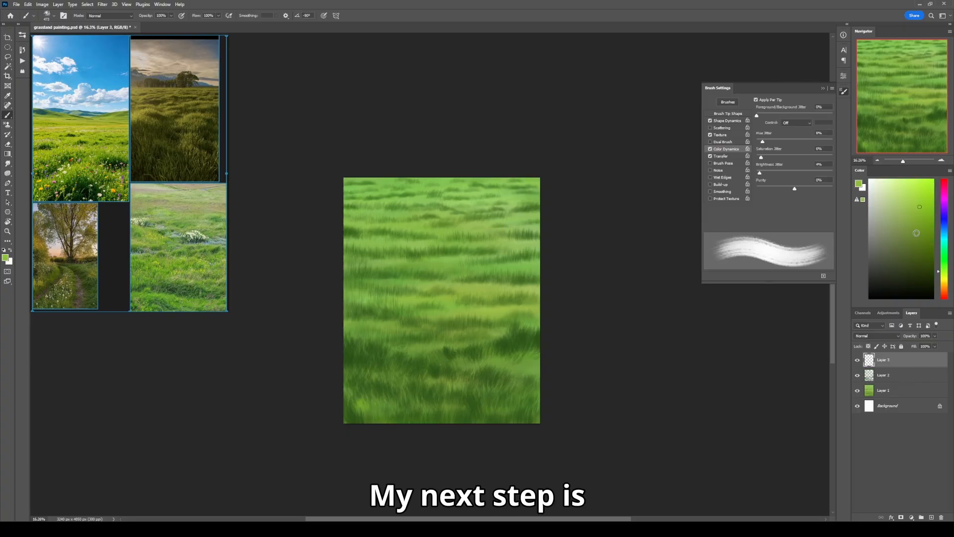
pyautogui.click(373, 399)
pyautogui.moveTo(373, 399)
pyautogui.mouseDown()
pyautogui.moveTo(385, 392)
pyautogui.moveTo(363, 383)
pyautogui.mouseUp()
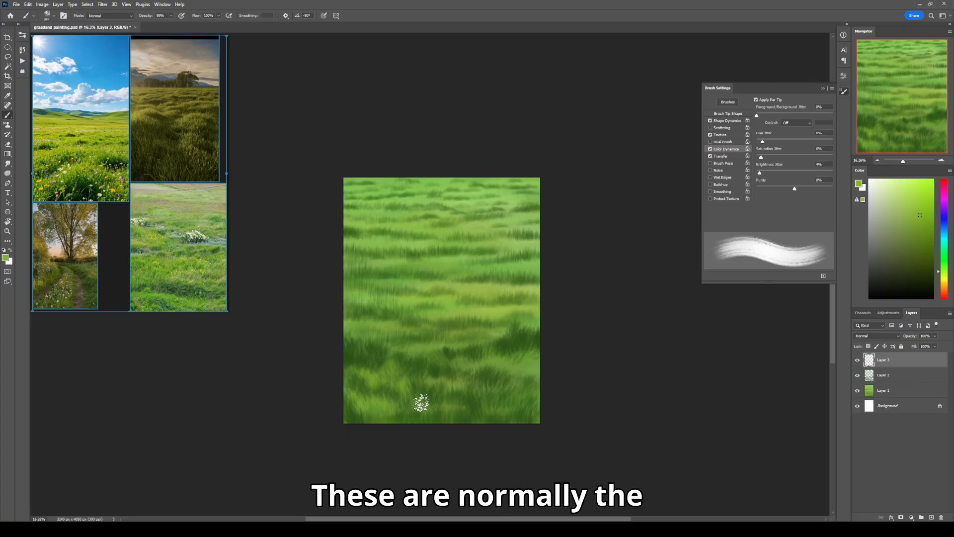
pyautogui.moveTo(427, 396)
pyautogui.mouseDown()
pyautogui.moveTo(431, 377)
pyautogui.moveTo(424, 396)
pyautogui.mouseUp()
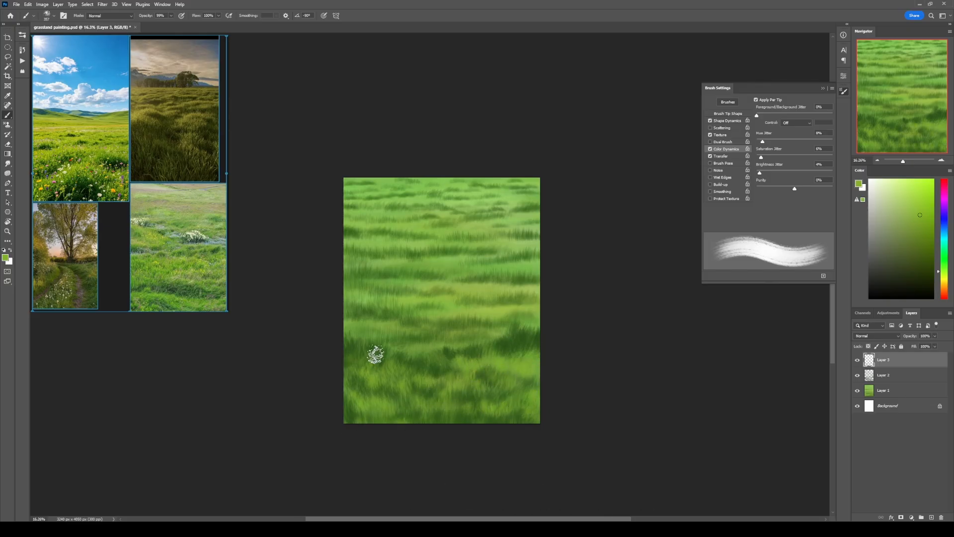
pyautogui.moveTo(395, 348); pyautogui.dragTo(387, 355)
# Step: Turn off Apply Per Tip, set Hue Jitter to 4% and Saturation Jitter to 5%, and paint lighter yellow-green patches across the mid-field
pyautogui.press('[')
pyautogui.moveTo(763, 142); pyautogui.dragTo(759, 172)
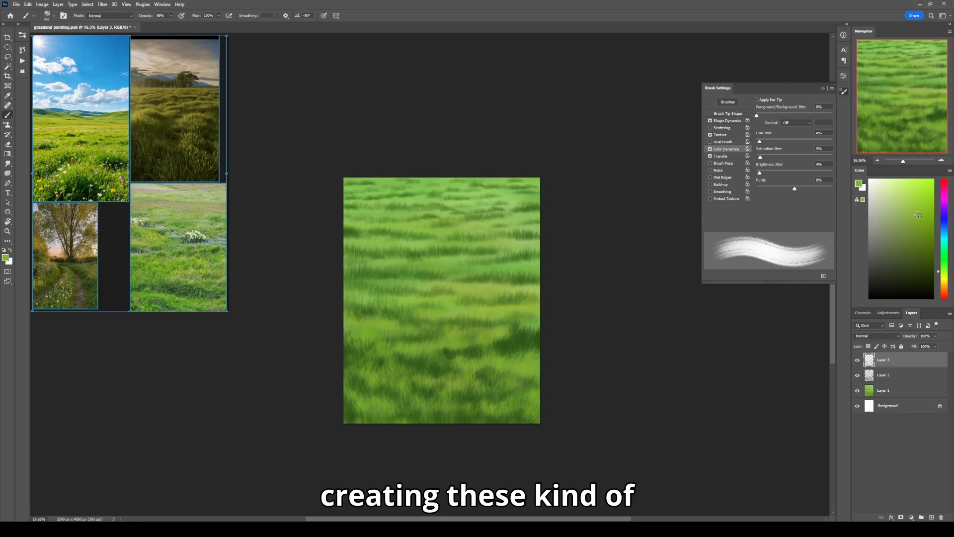
pyautogui.click(916, 199)
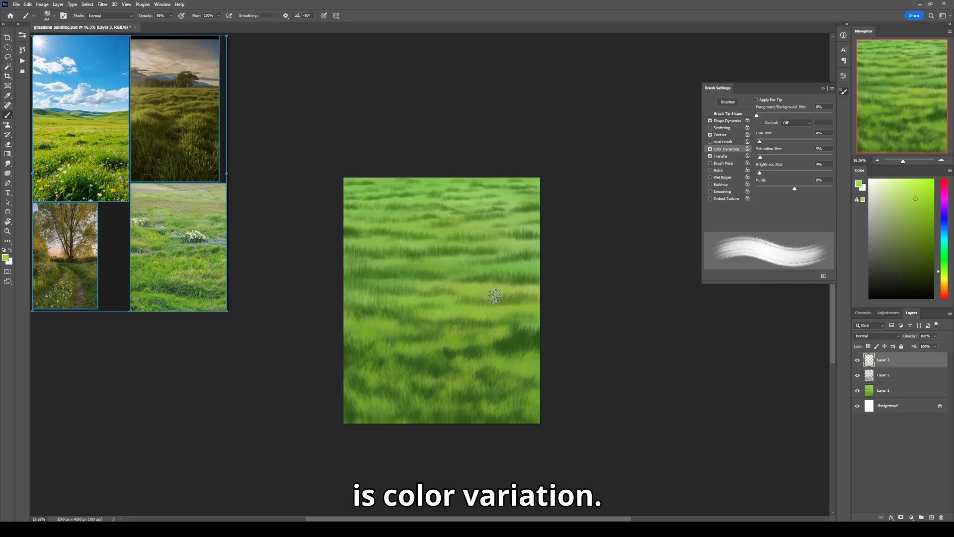
pyautogui.moveTo(397, 304); pyautogui.dragTo(368, 299)
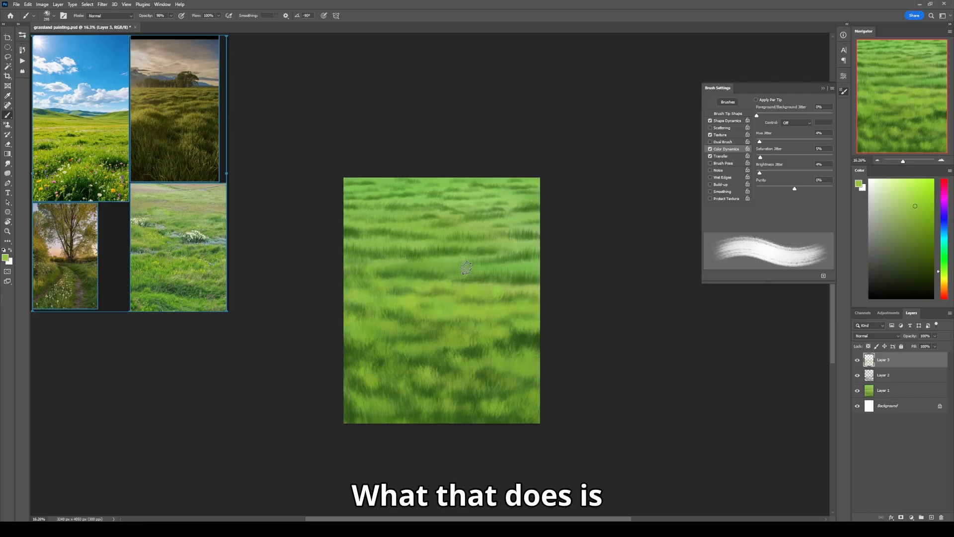
pyautogui.moveTo(515, 313); pyautogui.dragTo(517, 298)
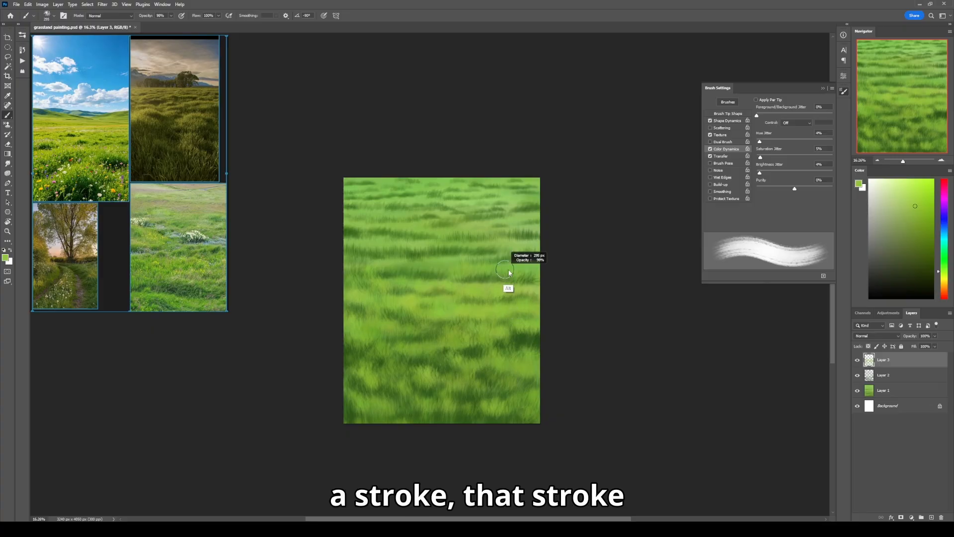
# Step: Switch to the grass stamp brush at 100% opacity and add light green grass strokes to the distant rows
pyautogui.press('0')
pyautogui.press('.')
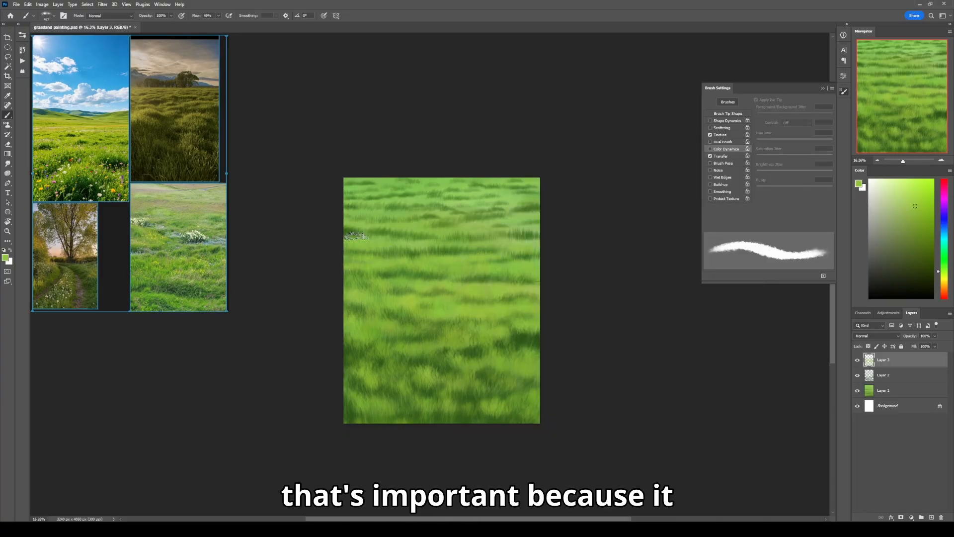
pyautogui.keyDown('alt'); pyautogui.click(430, 229); pyautogui.keyUp('alt')
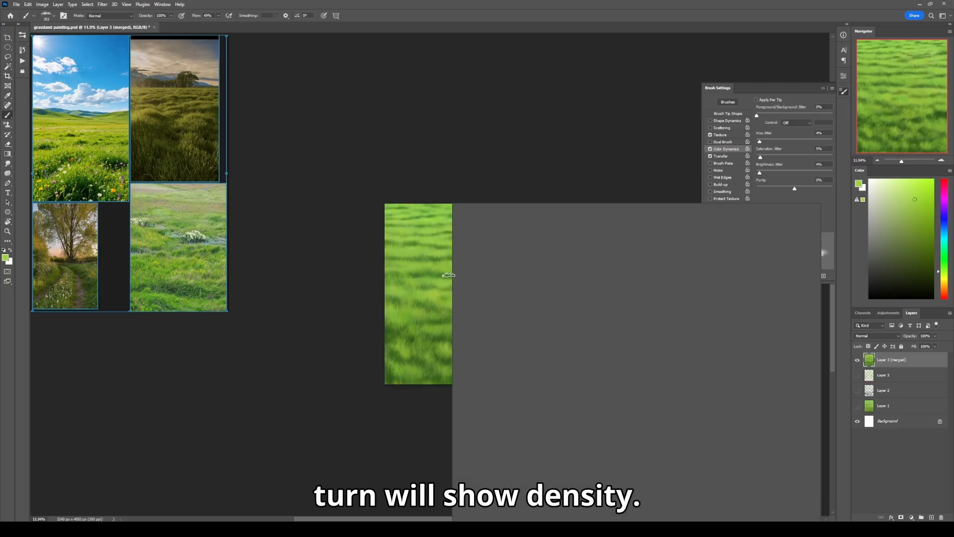
# Step: Merge the grass layers into a copy above the originals and smear the foreground into bristly tufts with an enlarged Smudge brush at 94% strength
pyautogui.click(664, 428)
pyautogui.press('Return')
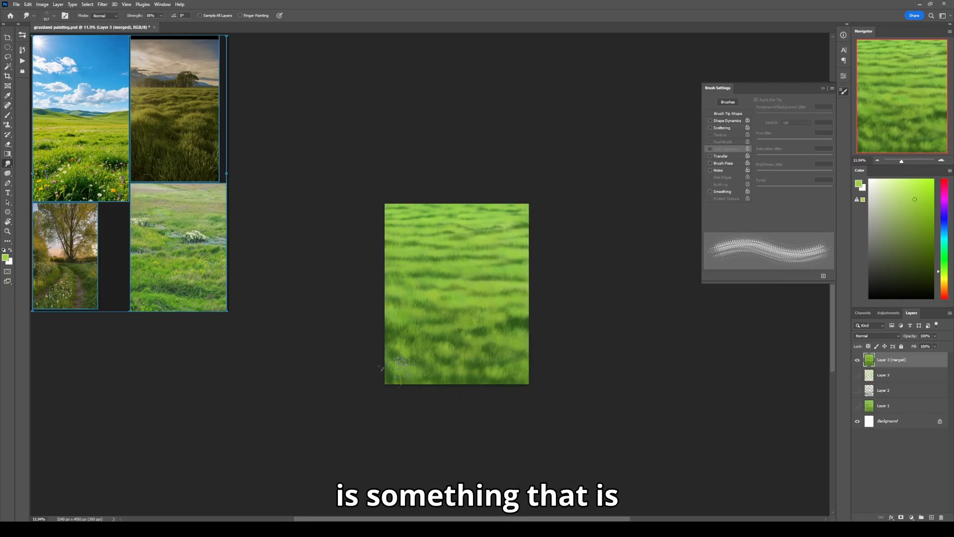
pyautogui.press(']')
pyautogui.press(']')
pyautogui.press(']')
pyautogui.press(']')
pyautogui.press(']')
pyautogui.press('9')
pyautogui.press('4')
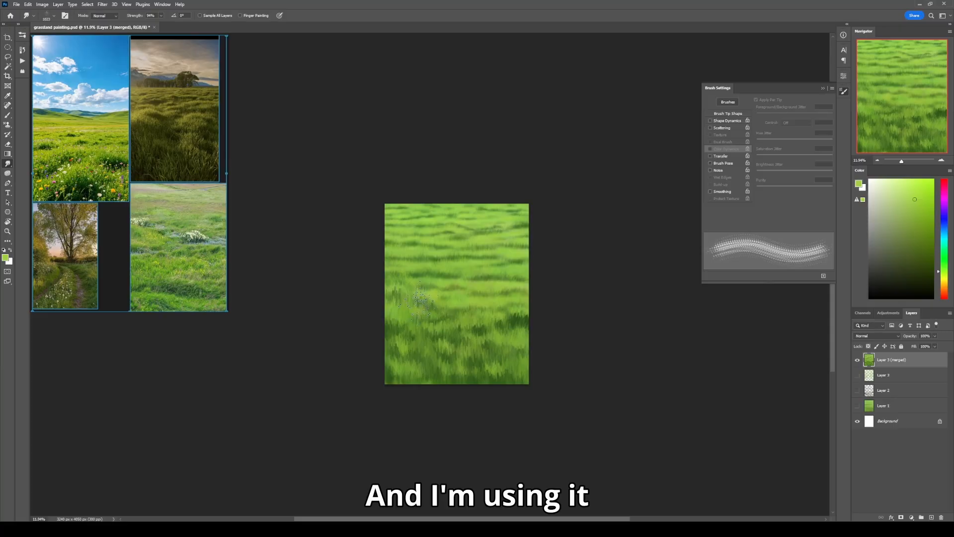
# Step: Resize the Smudge brush and smear the middle and distant grass rows into smaller bristly tufts
pyautogui.keyDown('alt'); pyautogui.rightClick(400, 306); pyautogui.keyUp('alt')
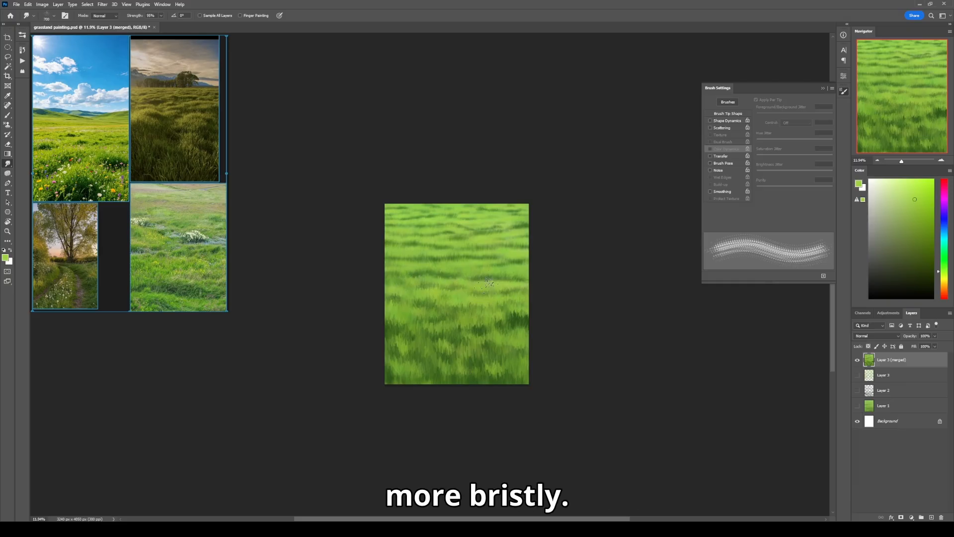
pyautogui.press(']')
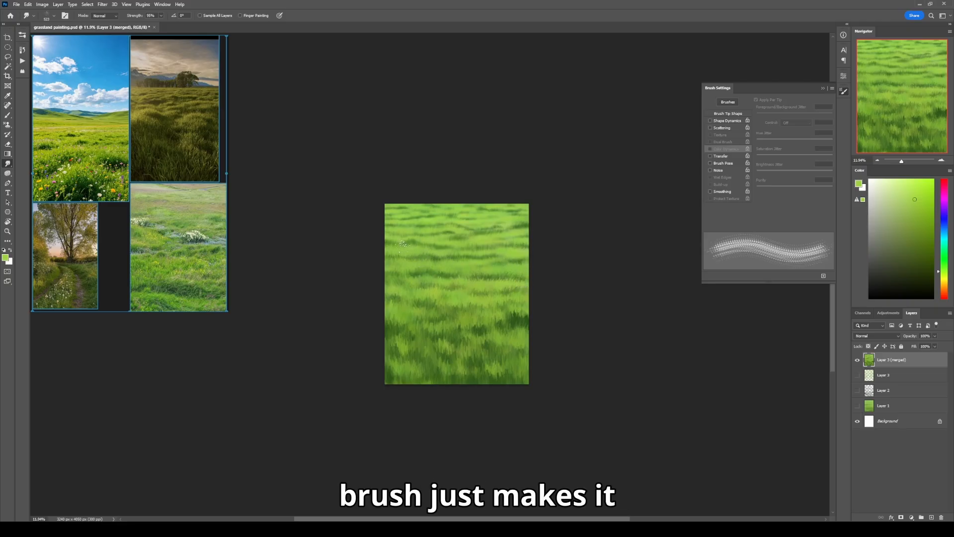
pyautogui.press('ctrl')
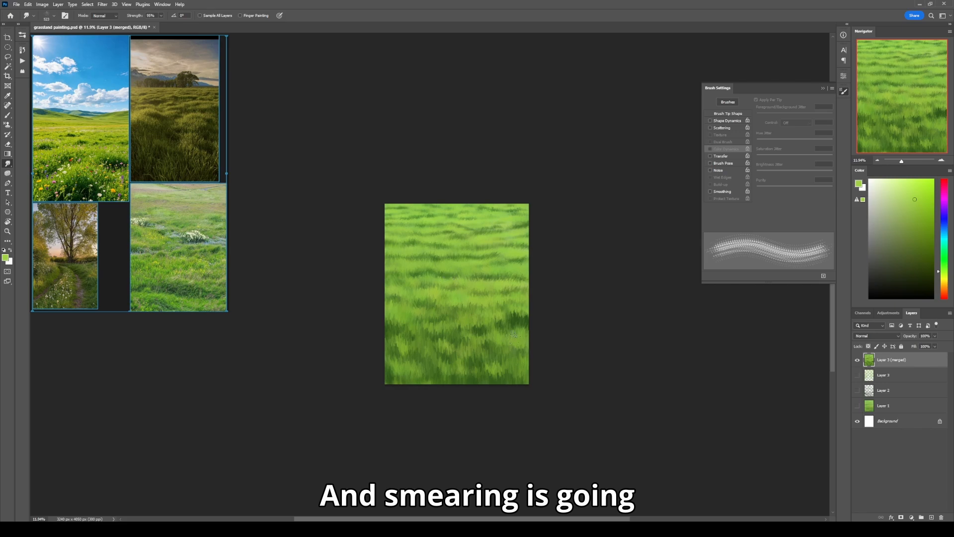
pyautogui.keyDown('alt'); pyautogui.rightClick(504, 300); pyautogui.keyUp('alt')
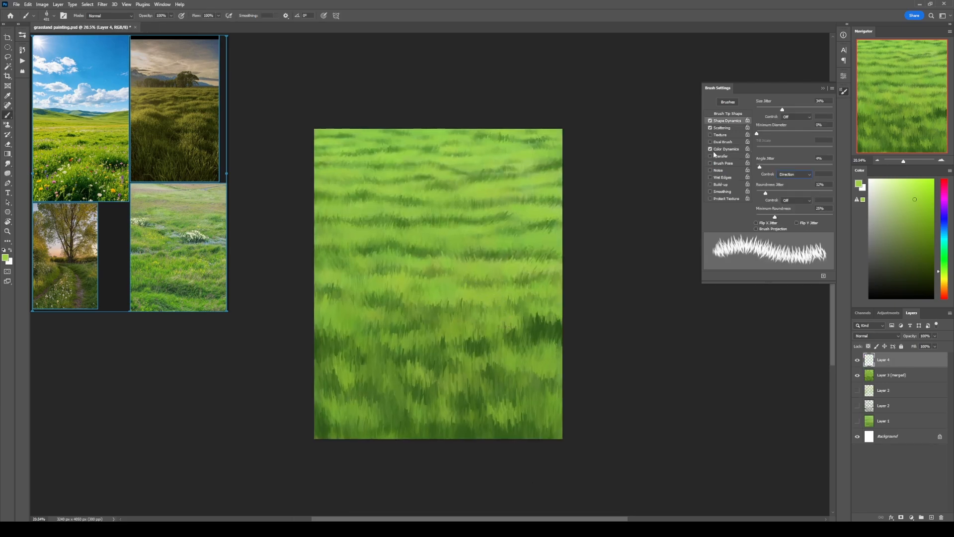
# Step: On a new layer, use a grass blade brush without Color Dynamics to paint blades in the foreground, sampling greens from the surrounding grass
pyautogui.moveTo(320, 372)
pyautogui.mouseDown()
pyautogui.moveTo(330, 354)
pyautogui.moveTo(350, 366)
pyautogui.mouseUp()
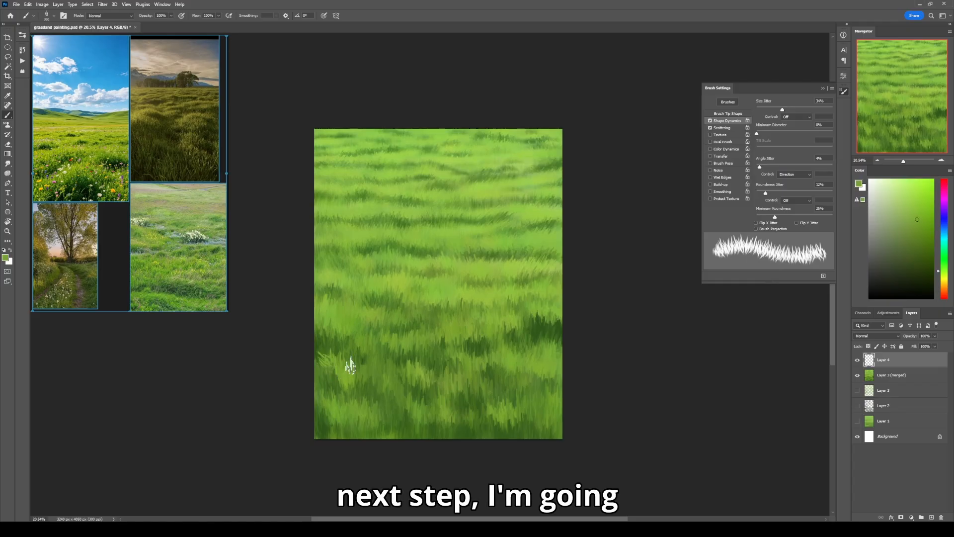
pyautogui.keyDown('alt'); pyautogui.click(350, 413); pyautogui.keyUp('alt')
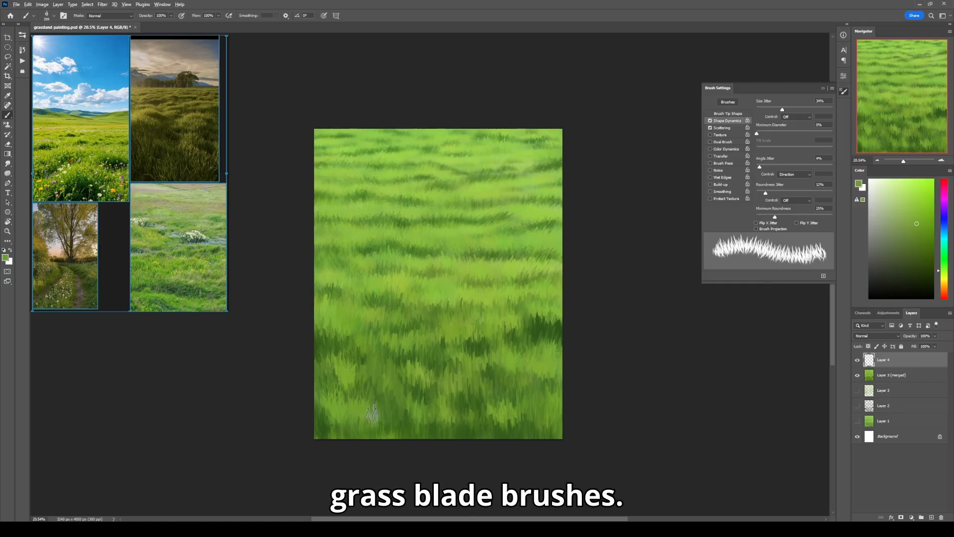
pyautogui.keyDown('alt'); pyautogui.click(401, 419); pyautogui.keyUp('alt')
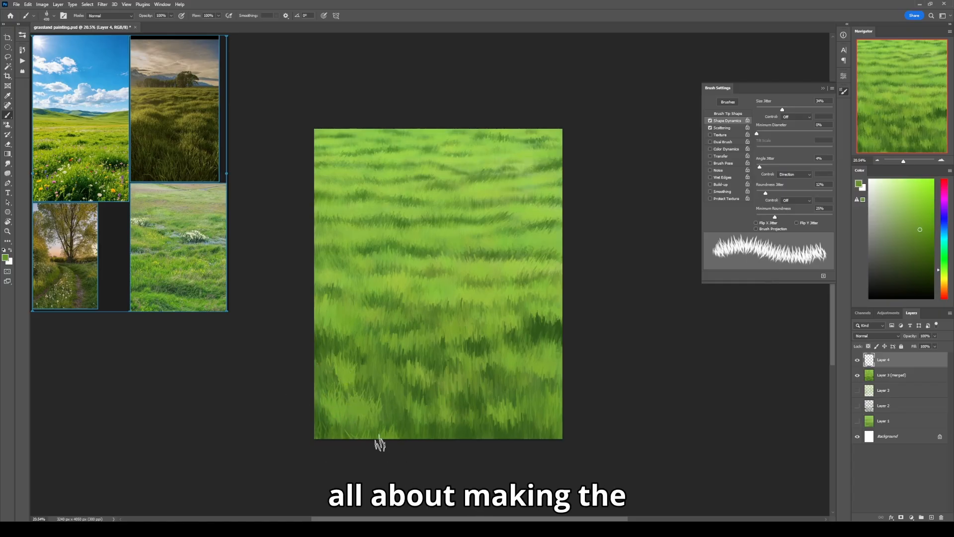
pyautogui.keyDown('alt'); pyautogui.click(504, 420); pyautogui.keyUp('alt')
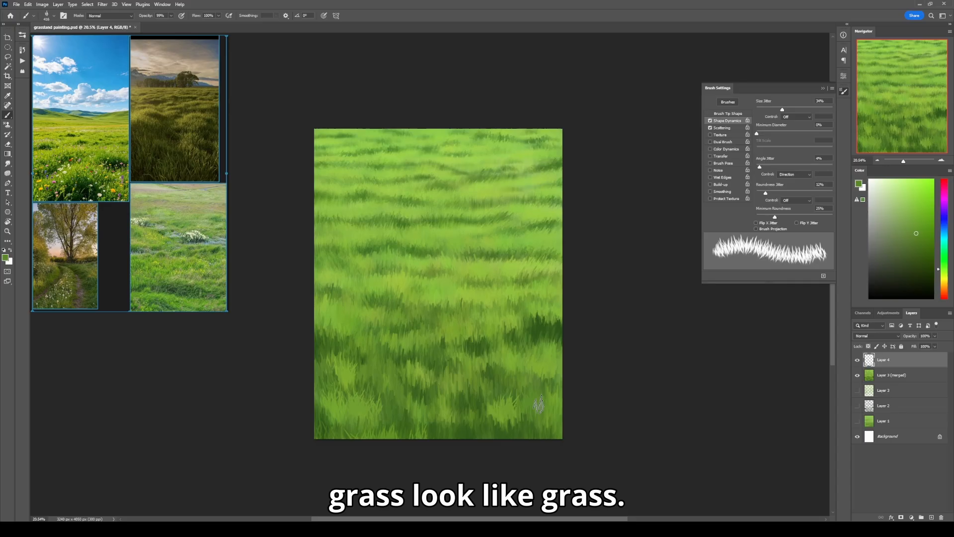
pyautogui.keyDown('alt'); pyautogui.click(493, 411); pyautogui.keyUp('alt')
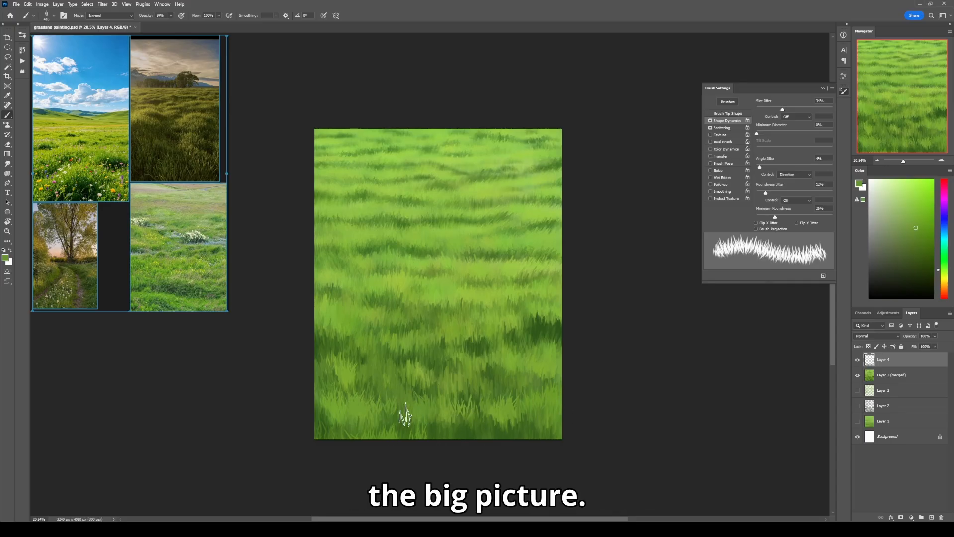
pyautogui.keyDown('alt'); pyautogui.click(347, 388); pyautogui.keyUp('alt')
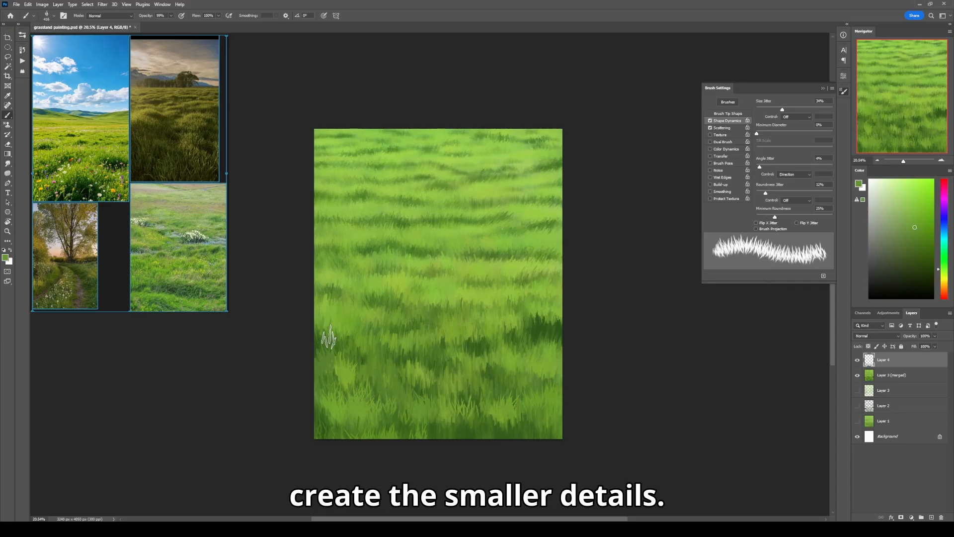
# Step: Build up more individual blades across the lower field, resampling darker and lighter greens from the canvas for each clump
pyautogui.hotkey('ctrl', '-')
pyautogui.hotkey('ctrl', '0')
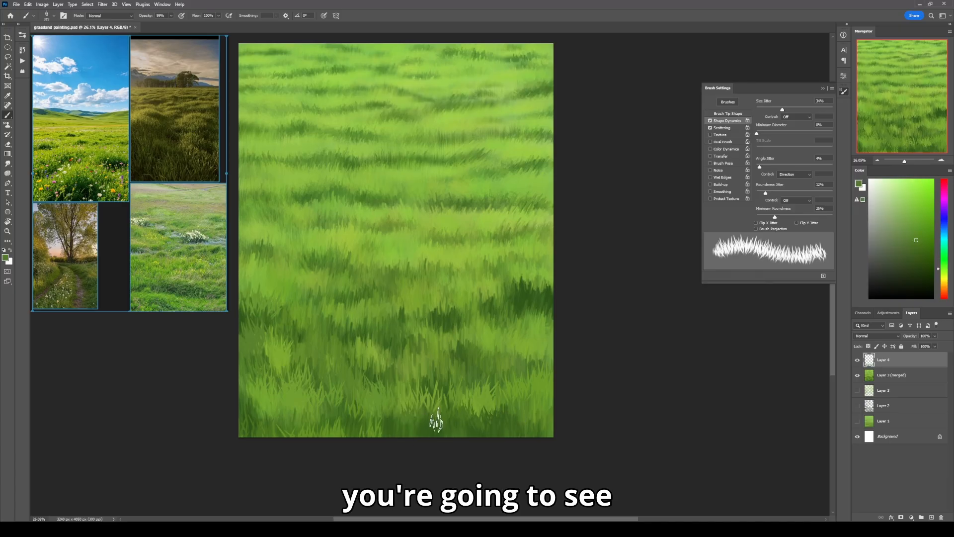
pyautogui.keyDown('alt'); pyautogui.click(349, 426); pyautogui.keyUp('alt')
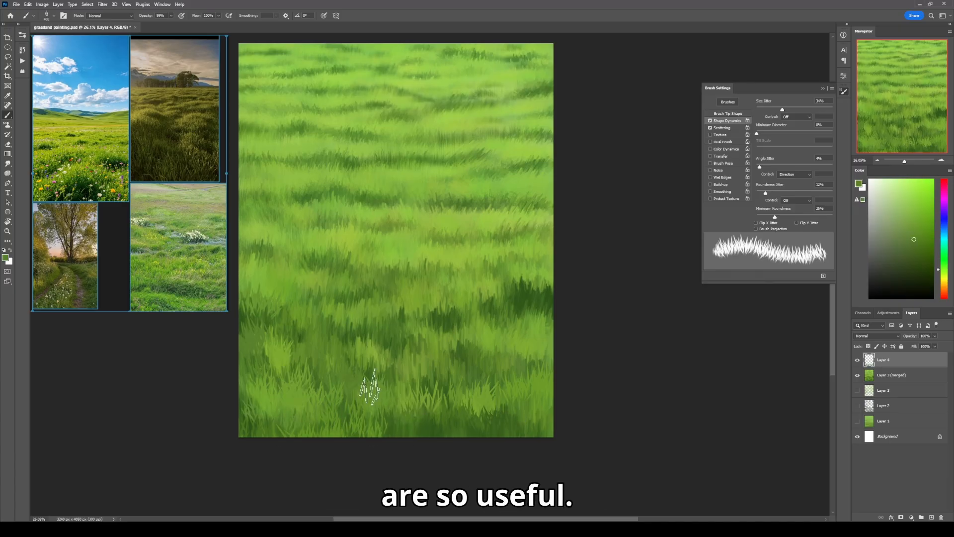
pyautogui.keyDown('alt'); pyautogui.click(482, 347); pyautogui.keyUp('alt')
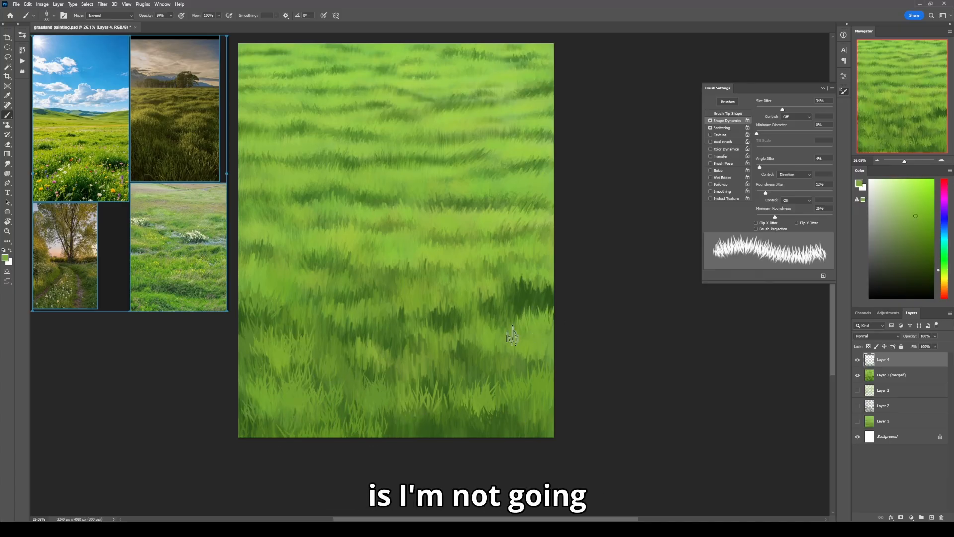
pyautogui.keyDown('alt'); pyautogui.click(531, 360); pyautogui.keyUp('alt')
pyautogui.keyDown('alt'); pyautogui.click(480, 341); pyautogui.keyUp('alt')
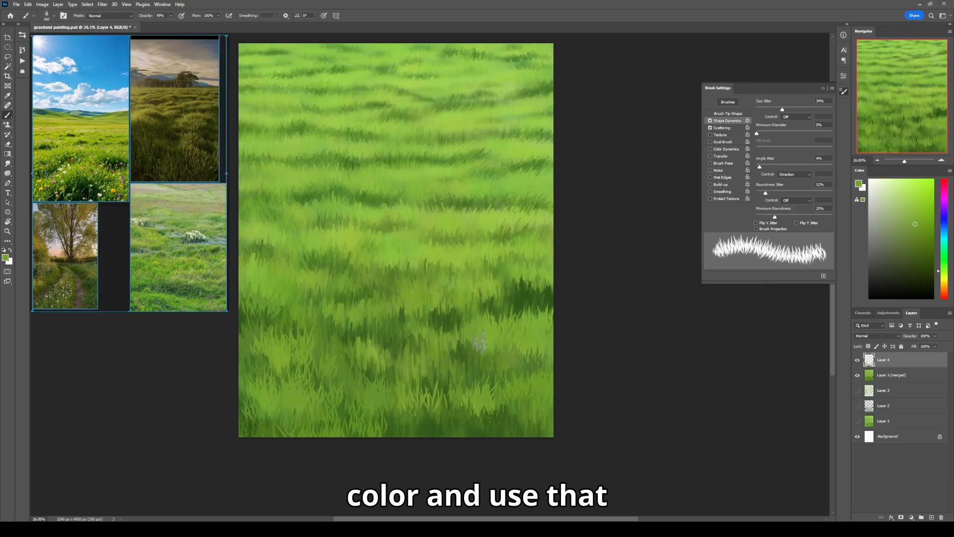
# Step: Enable Transfer with pen-pressure flow for the grass blade brush and paint softer blades through the lower mid-field using sampled greens
pyautogui.click(720, 156)
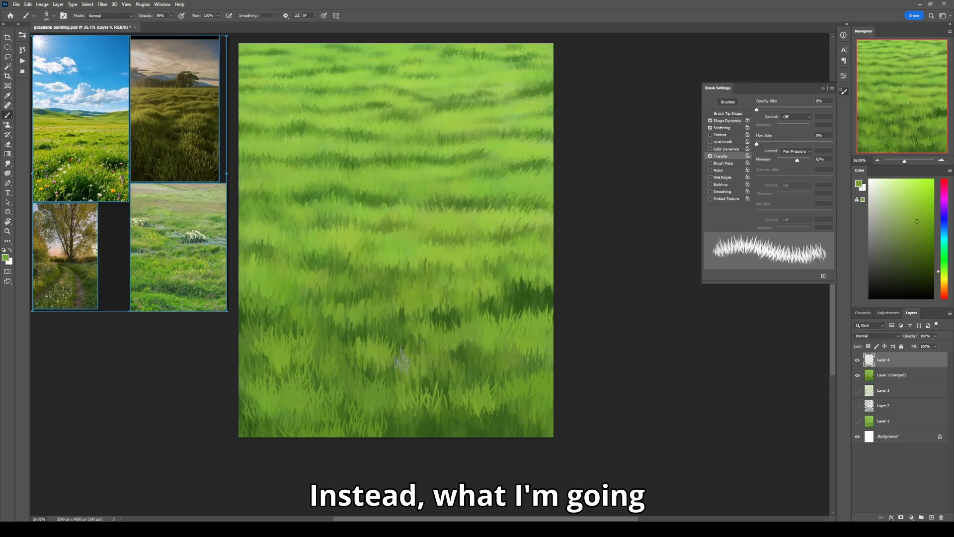
pyautogui.keyDown('alt'); pyautogui.click(359, 341); pyautogui.keyUp('alt')
pyautogui.keyDown('alt'); pyautogui.click(326, 319); pyautogui.keyUp('alt')
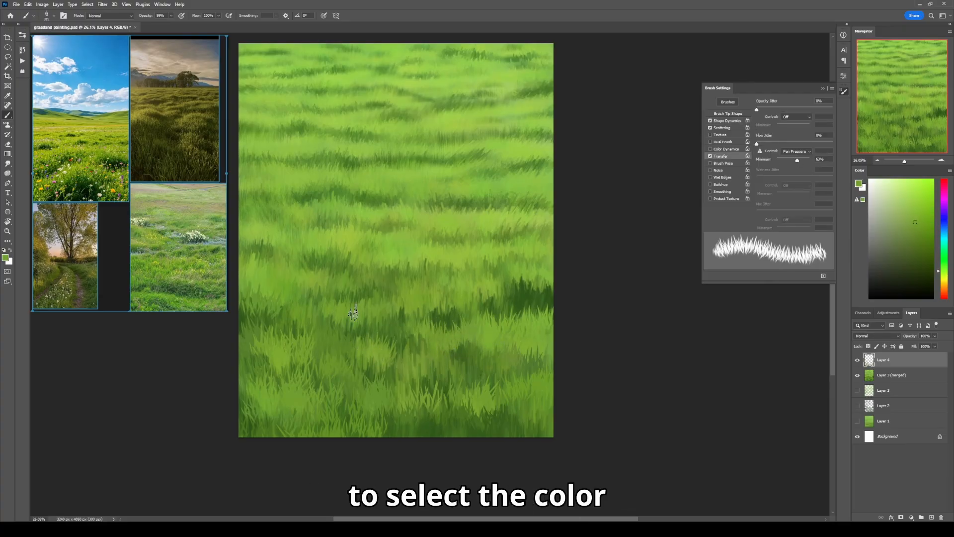
pyautogui.keyDown('alt'); pyautogui.click(359, 332); pyautogui.keyUp('alt')
pyautogui.press('0')
pyautogui.hotkey('ctrl', '-')
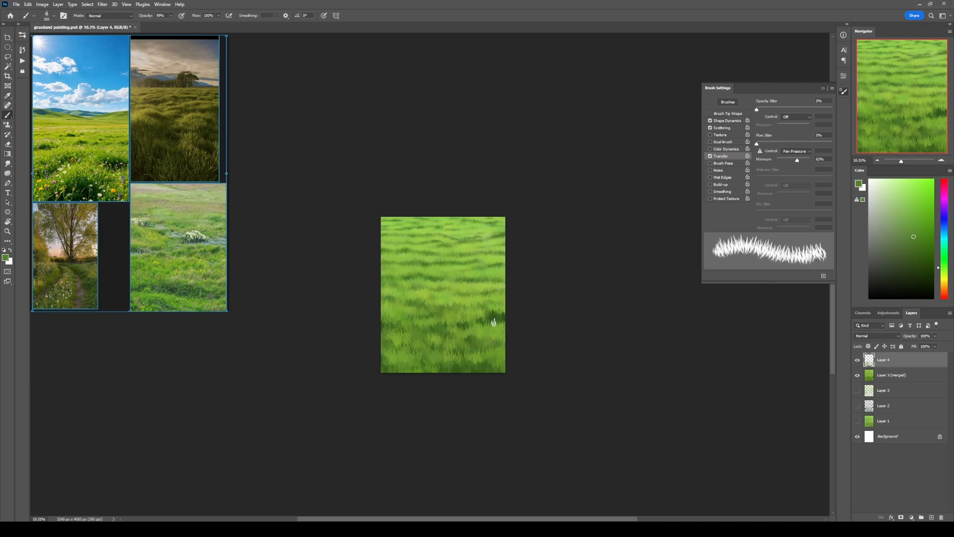
# Step: Paint grass blades across the middle of the field, sampling dark and light greens from the surrounding tufts
pyautogui.hotkey('ctrl', '0')
pyautogui.keyDown('alt'); pyautogui.click(434, 311); pyautogui.keyUp('alt')
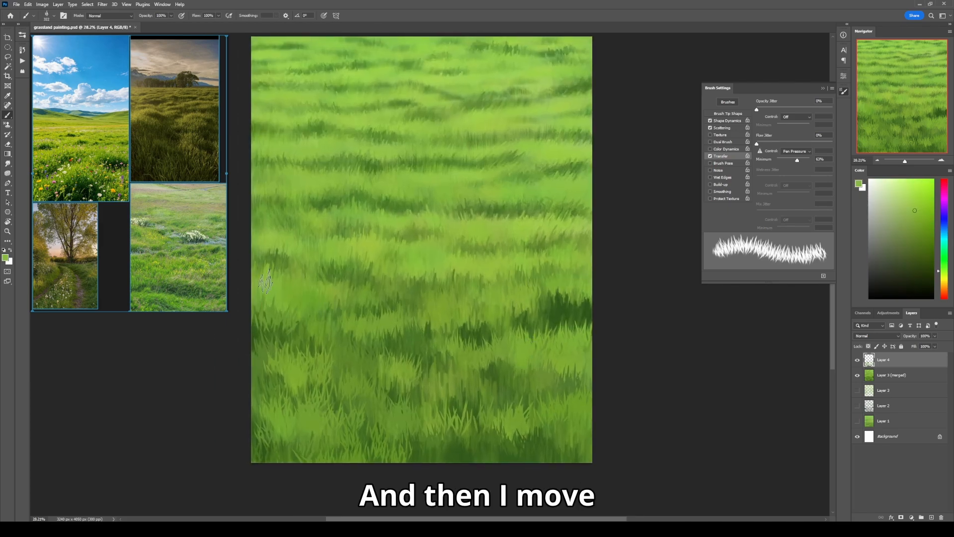
pyautogui.keyDown('alt'); pyautogui.click(378, 276); pyautogui.keyUp('alt')
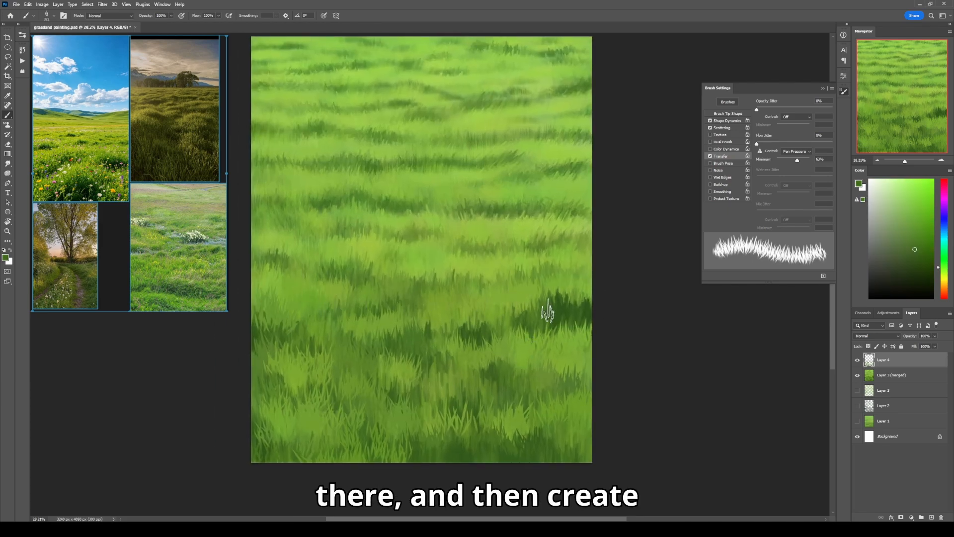
pyautogui.scroll(-5, 544, 309)
pyautogui.scroll(5, 514, 341)
pyautogui.keyDown('alt'); pyautogui.click(519, 333); pyautogui.keyUp('alt')
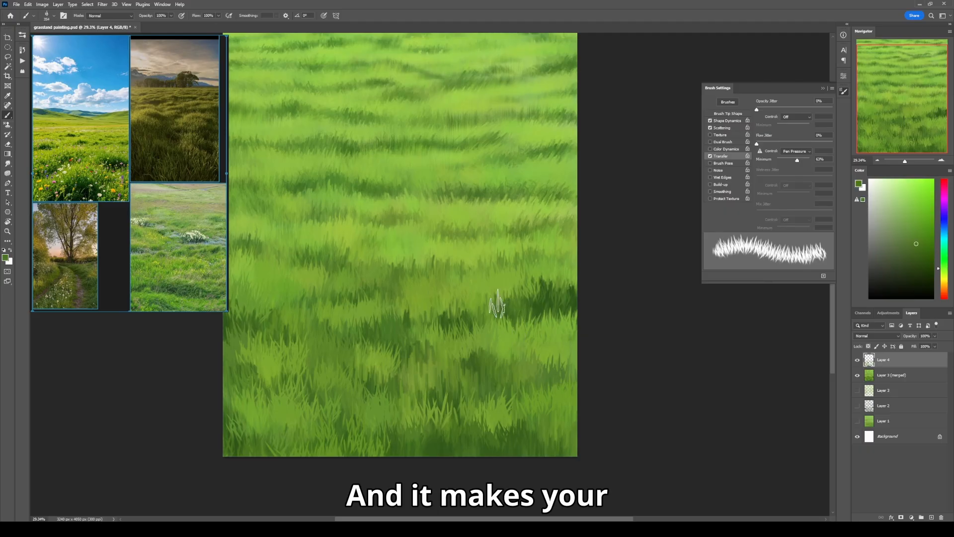
pyautogui.keyDown('alt'); pyautogui.click(538, 238); pyautogui.keyUp('alt')
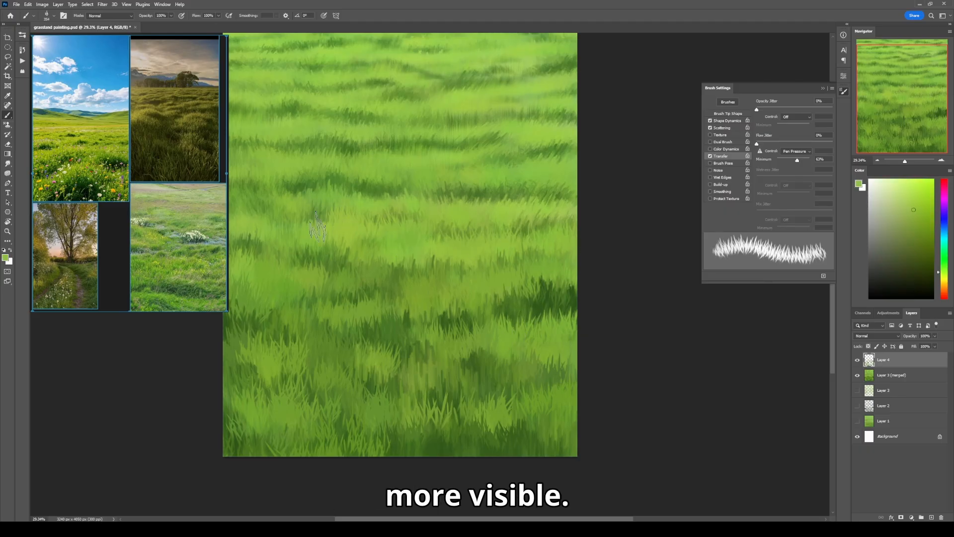
# Step: Add lighter blades along the upper-middle grass rows, overlapping the dark bands with greens sampled nearby
pyautogui.scroll(-1, 405, 298)
pyautogui.keyDown('alt'); pyautogui.click(352, 255); pyautogui.keyUp('alt')
pyautogui.keyDown('alt'); pyautogui.click(327, 251); pyautogui.keyUp('alt')
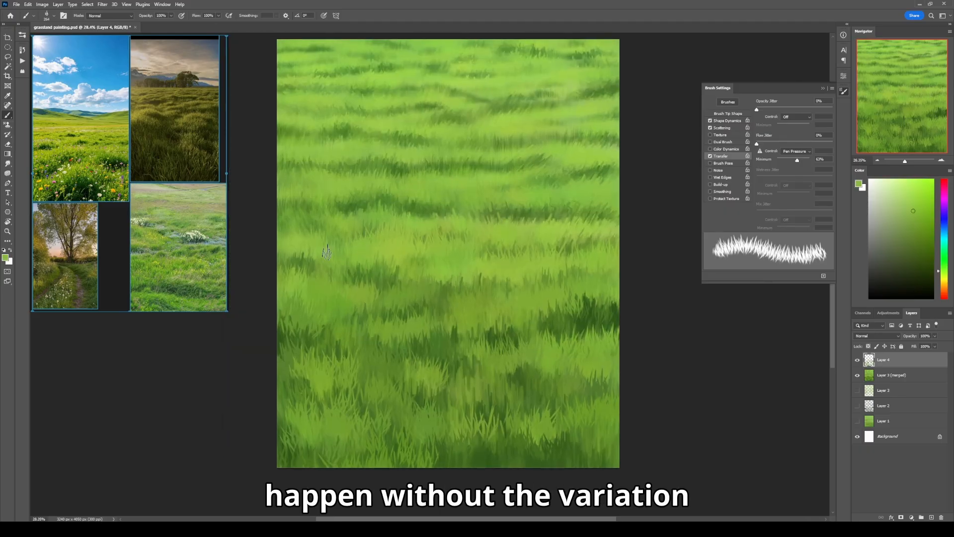
pyautogui.keyDown('alt'); pyautogui.click(356, 232); pyautogui.keyUp('alt')
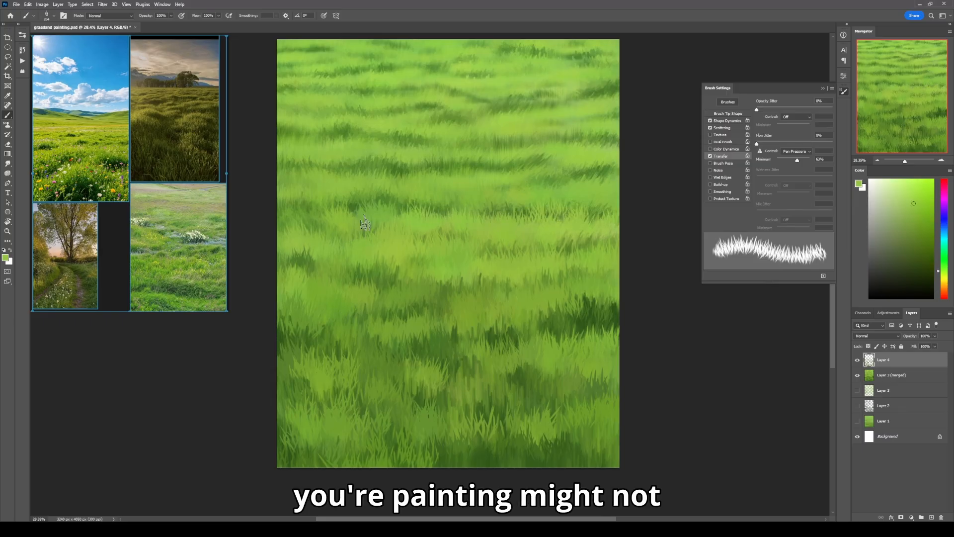
pyautogui.keyDown('alt'); pyautogui.click(323, 203); pyautogui.keyUp('alt')
pyautogui.keyDown('alt'); pyautogui.click(392, 182); pyautogui.keyUp('alt')
pyautogui.moveTo(370, 175); pyautogui.dragTo(462, 177)
pyautogui.keyDown('alt'); pyautogui.rightClick(371, 198); pyautogui.keyUp('alt')
# Step: Resize the grass blade brush and paint small light green blades over the dark bands of the upper field
pyautogui.scroll(-3, 475, 182)
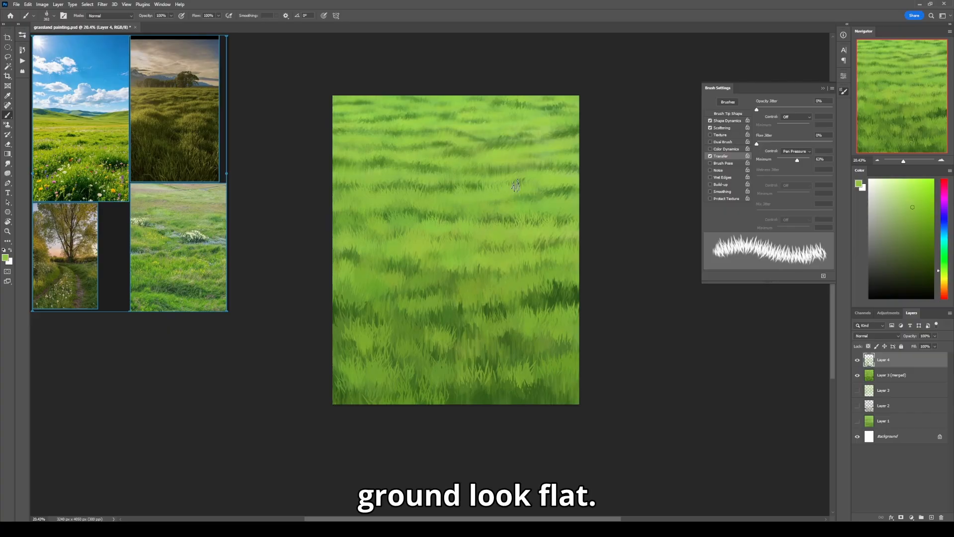
pyautogui.keyDown('alt'); pyautogui.rightClick(447, 315); pyautogui.keyUp('alt')
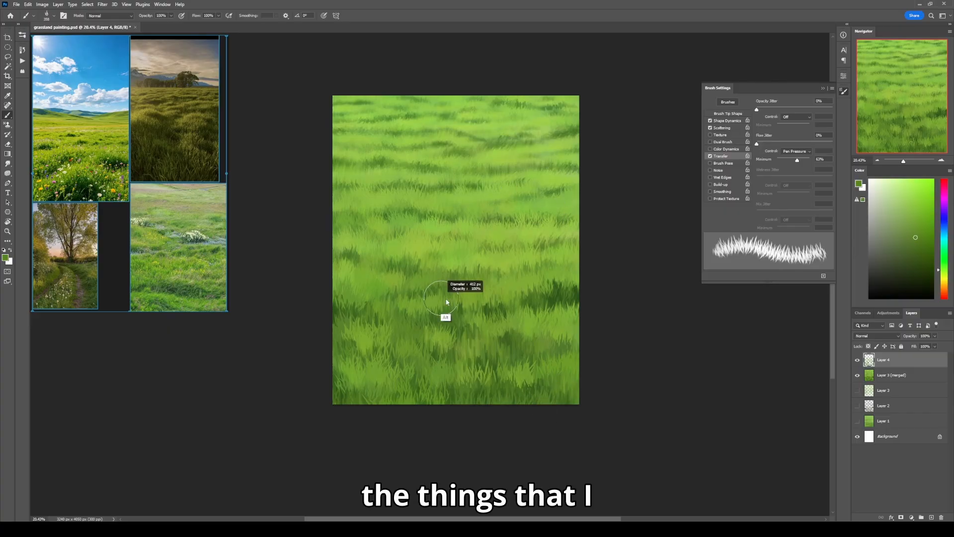
pyautogui.keyDown('alt'); pyautogui.click(535, 201); pyautogui.keyUp('alt')
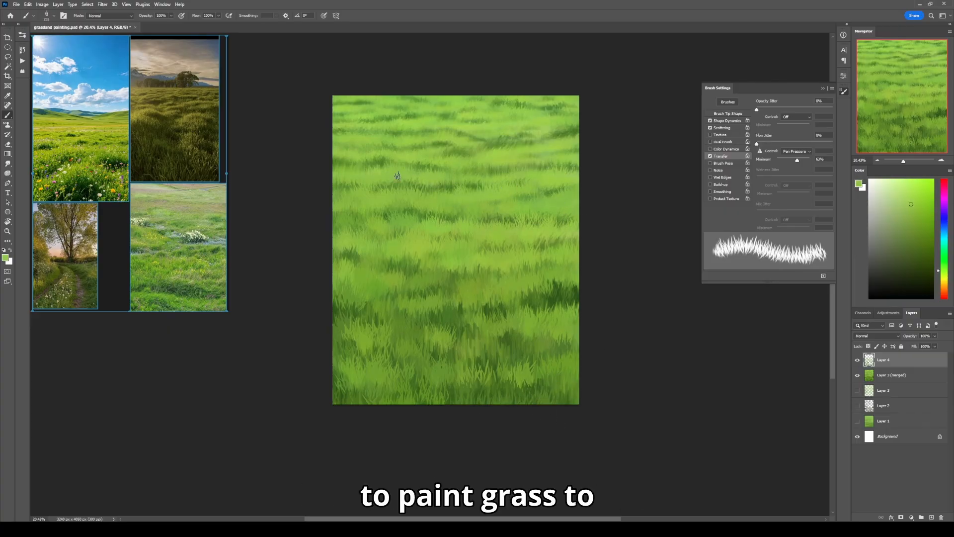
pyautogui.keyDown('alt'); pyautogui.click(357, 179); pyautogui.keyUp('alt')
pyautogui.keyDown('alt'); pyautogui.rightClick(356, 179); pyautogui.keyUp('alt')
pyautogui.moveTo(343, 176); pyautogui.dragTo(389, 172)
pyautogui.scroll(-3, 481, 248)
pyautogui.scroll(1, 525, 219)
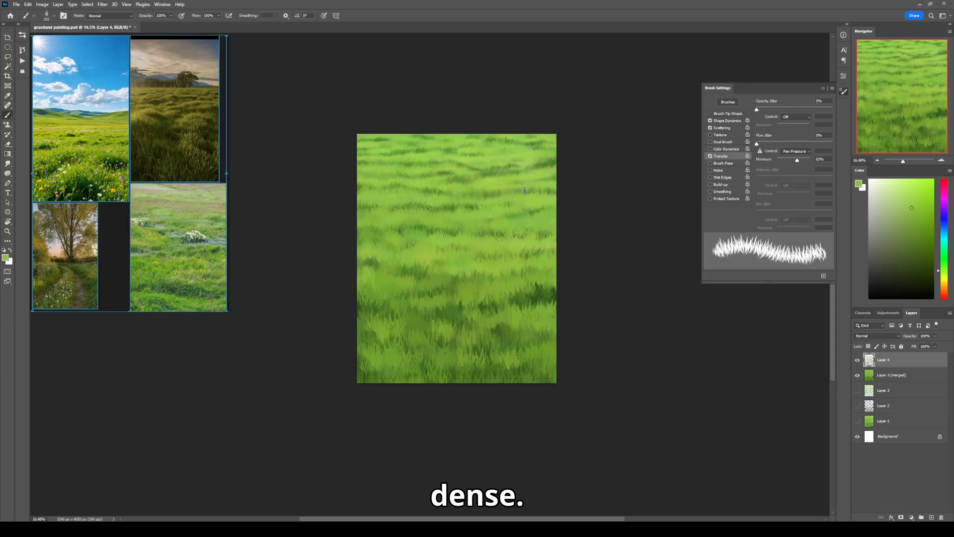
# Step: Paint fine blades into the distant rows near the top of the field using sampled light greens
pyautogui.scroll(7, 517, 174)
pyautogui.keyDown('alt'); pyautogui.click(462, 191); pyautogui.keyUp('alt')
pyautogui.moveTo(447, 184); pyautogui.dragTo(493, 182)
pyautogui.keyDown('alt'); pyautogui.click(528, 194); pyautogui.keyUp('alt')
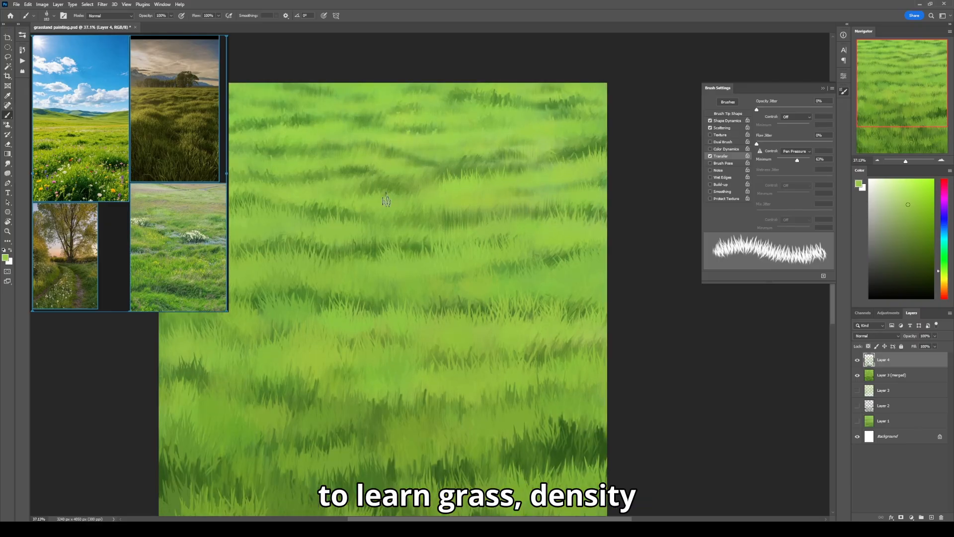
pyautogui.scroll(-3, 417, 205)
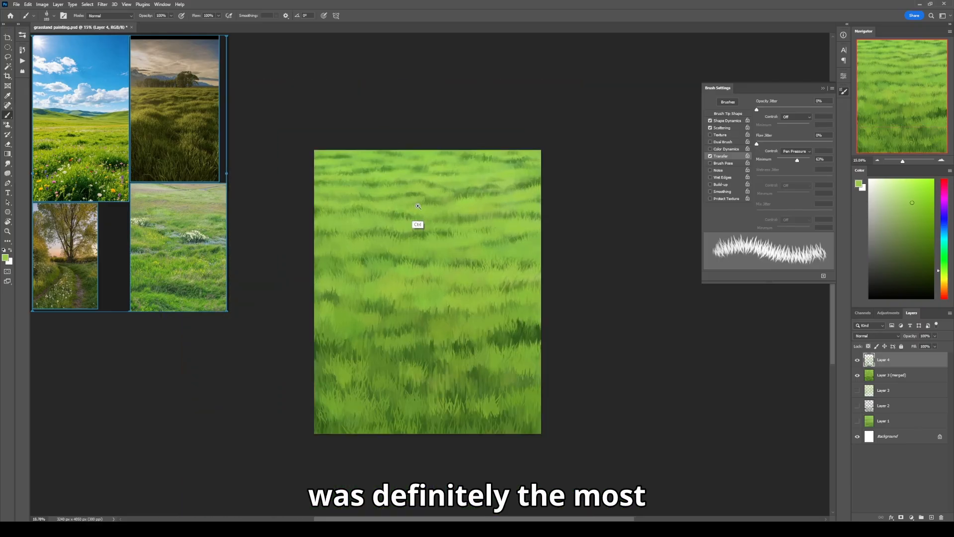
pyautogui.scroll(3, 400, 213)
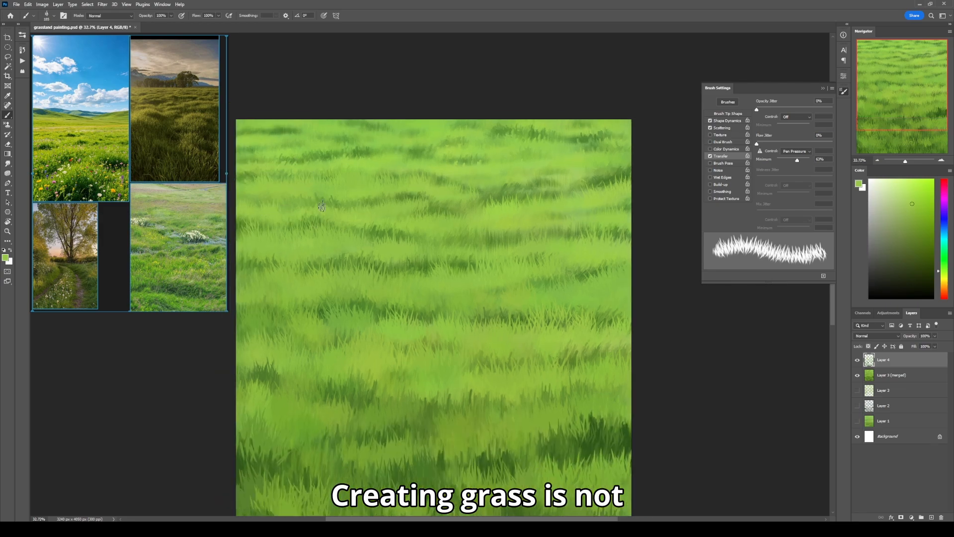
pyautogui.scroll(-3, 468, 217)
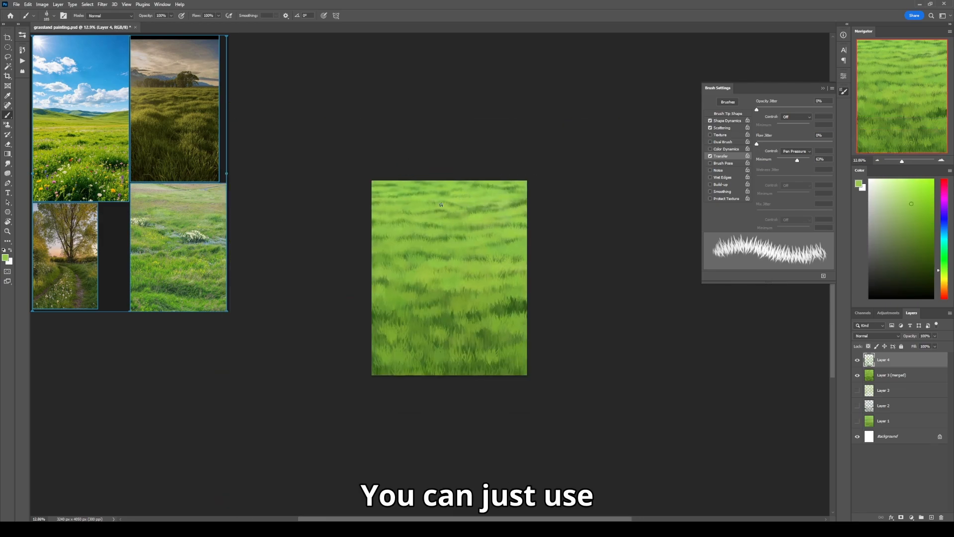
# Step: Sample darker greens and paint shaded blades among the clumps in the lower field to add density
pyautogui.scroll(2, 506, 264)
pyautogui.keyDown('alt'); pyautogui.click(460, 391); pyautogui.keyUp('alt')
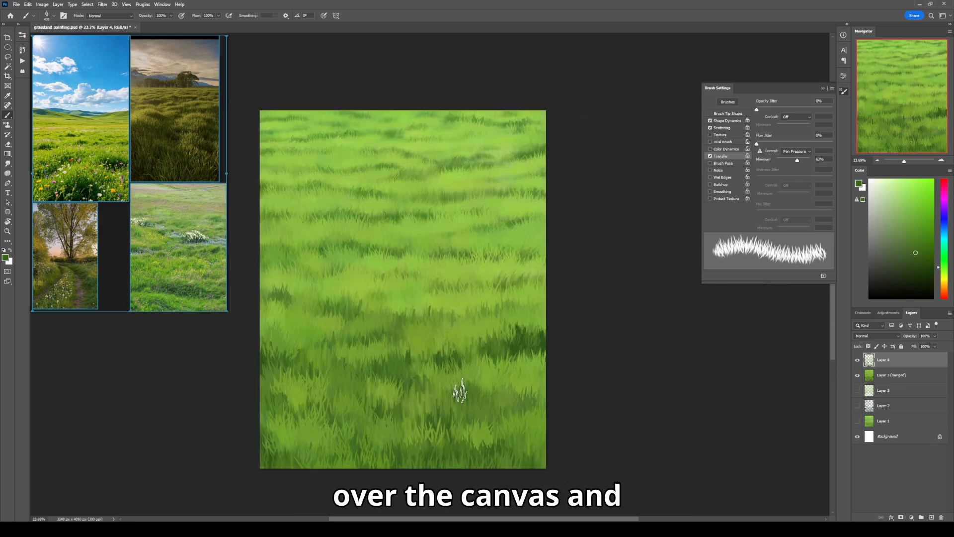
pyautogui.keyDown('alt'); pyautogui.click(310, 358); pyautogui.keyUp('alt')
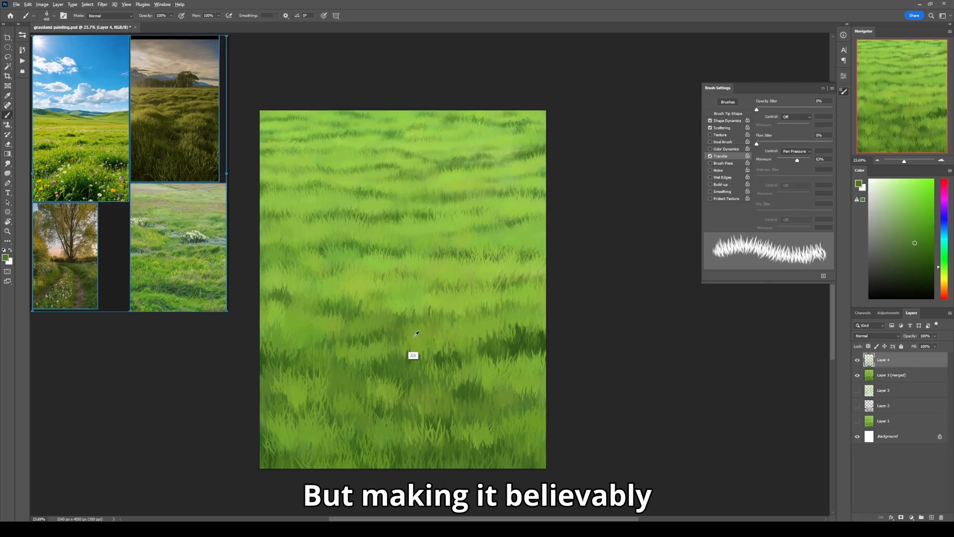
pyautogui.scroll(-3, 500, 360)
pyautogui.scroll(2, 467, 366)
pyautogui.keyDown('alt'); pyautogui.click(487, 362); pyautogui.keyUp('alt')
pyautogui.scroll(1, 478, 321)
# Step: Switch to a larger curved grass blade brush and enable Color Dynamics with slight hue, 2% saturation and 2% brightness jitter
pyautogui.rightClick(468, 373)
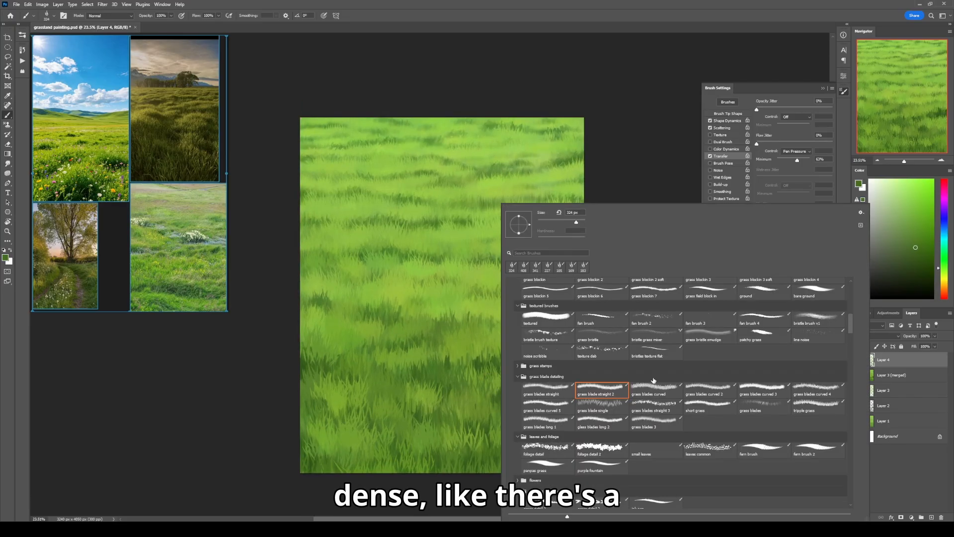
pyautogui.click(547, 405)
pyautogui.press('Return')
pyautogui.press(']')
pyautogui.press(']')
pyautogui.press(']')
pyautogui.press(']')
pyautogui.press(']')
pyautogui.click(726, 149)
pyautogui.moveTo(756, 142); pyautogui.dragTo(757, 142)
pyautogui.moveTo(757, 158); pyautogui.dragTo(758, 173)
# Step: Paint color-varied curved blades in the foreground, and smaller ones in the mid-field using a sampled lighter green
pyautogui.keyDown('alt'); pyautogui.click(562, 373); pyautogui.keyUp('alt')
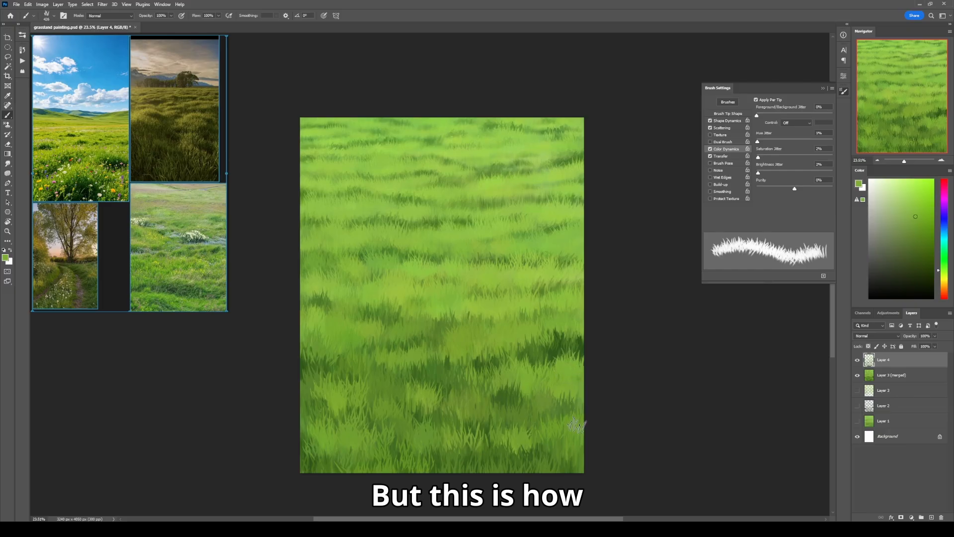
pyautogui.press('[')
pyautogui.press('[')
pyautogui.press('[')
pyautogui.keyDown('alt'); pyautogui.click(530, 279); pyautogui.keyUp('alt')
pyautogui.scroll(-2, 539, 295)
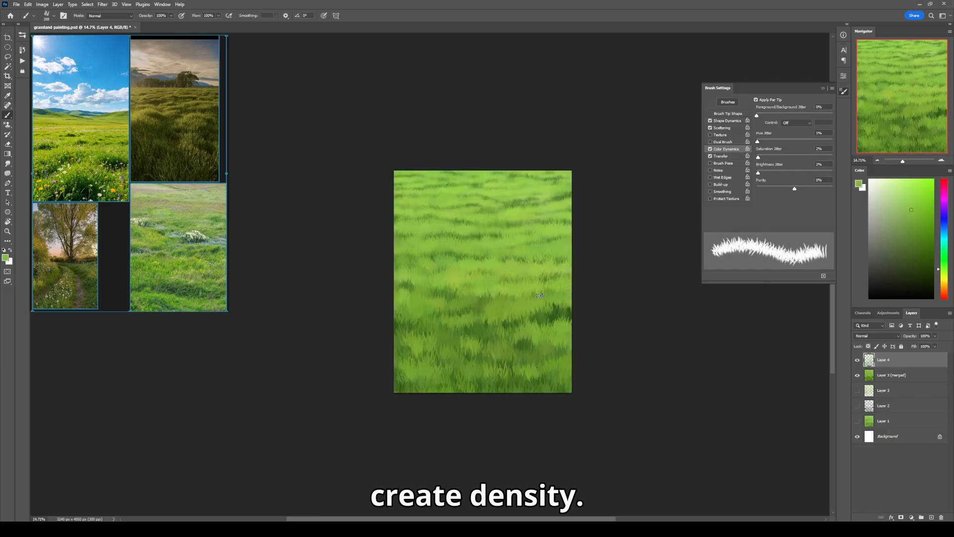
pyautogui.scroll(2, 539, 295)
# Step: Merge the painted layers into a new copy and brighten it with a Levels adjustment layer by lowering the white input level
pyautogui.hotkey('ctrl', 'alt', 'shift', 'e')
pyautogui.click(911, 517)
pyautogui.click(919, 404)
pyautogui.moveTo(825, 151); pyautogui.dragTo(817, 160)
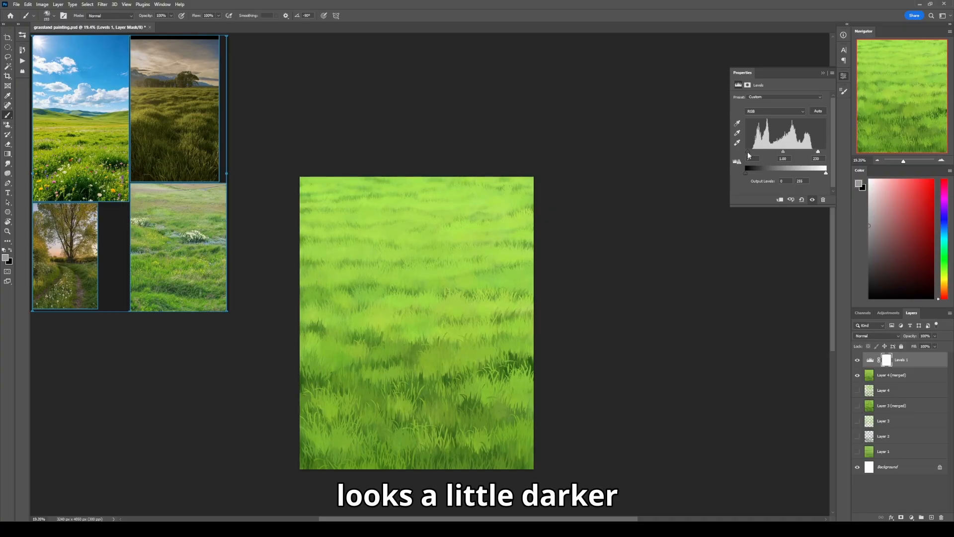
# Step: Create a new layer in Multiply mode above the Levels adjustment and choose the bristle brush v1
pyautogui.hotkey('ctrl', 'shift', 'alt', 'n')
pyautogui.keyDown('alt'); pyautogui.click(422, 316); pyautogui.keyUp('alt')
pyautogui.click(877, 336)
pyautogui.click(867, 368)
pyautogui.rightClick(427, 323)
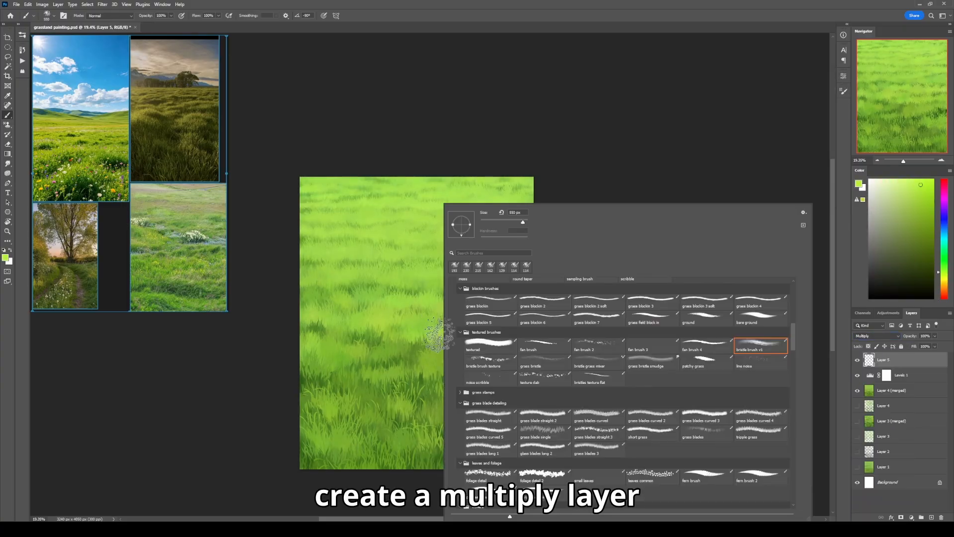
pyautogui.doubleClick(738, 348)
# Step: Paint broad textured shadows over the foreground grass on the Multiply layer, leaving a lit patch, and undo the last stroke
pyautogui.keyDown('alt'); pyautogui.click(373, 387); pyautogui.keyUp('alt')
pyautogui.moveTo(421, 406)
pyautogui.mouseDown()
pyautogui.moveTo(308, 381)
pyautogui.moveTo(372, 414)
pyautogui.moveTo(429, 463)
pyautogui.moveTo(333, 458)
pyautogui.moveTo(486, 461)
pyautogui.moveTo(434, 486)
pyautogui.moveTo(286, 369)
pyautogui.moveTo(351, 483)
pyautogui.moveTo(377, 433)
pyautogui.moveTo(396, 479)
pyautogui.mouseUp()
pyautogui.moveTo(388, 446)
pyautogui.mouseDown()
pyautogui.moveTo(466, 462)
pyautogui.moveTo(528, 460)
pyautogui.moveTo(383, 444)
pyautogui.moveTo(420, 383)
pyautogui.moveTo(496, 393)
pyautogui.moveTo(389, 356)
pyautogui.moveTo(391, 370)
pyautogui.moveTo(325, 373)
pyautogui.mouseUp()
pyautogui.moveTo(512, 377); pyautogui.dragTo(520, 324)
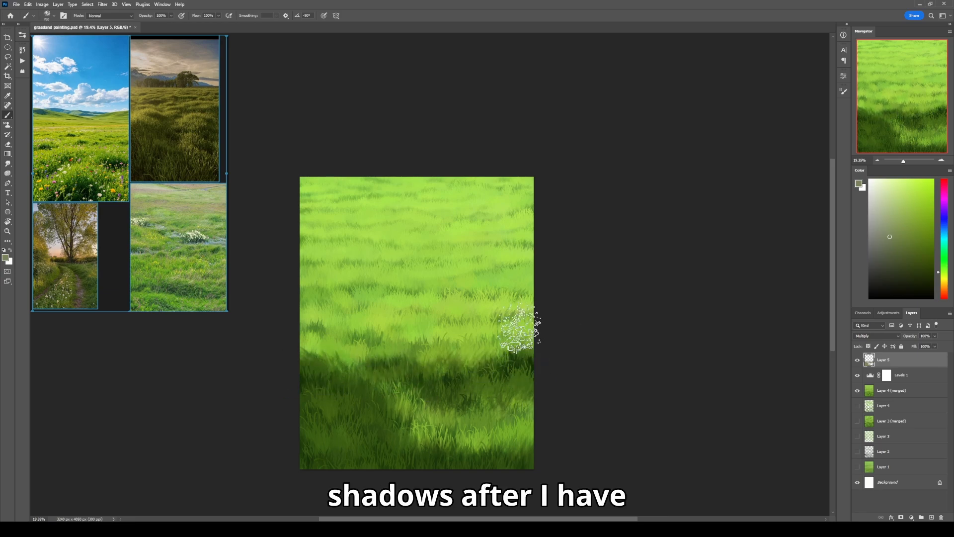
pyautogui.hotkey('ctrl', 'z')
pyautogui.rightClick(510, 278)
pyautogui.moveTo(538, 267)
pyautogui.mouseDown()
pyautogui.moveTo(470, 288)
pyautogui.moveTo(536, 301)
pyautogui.mouseUp()
pyautogui.click(554, 337)
pyautogui.hotkey('ctrl', 'z')
pyautogui.press('F5')
pyautogui.moveTo(532, 268)
pyautogui.mouseDown()
pyautogui.moveTo(427, 278)
pyautogui.moveTo(511, 274)
pyautogui.mouseUp()
pyautogui.hotkey('ctrl', 'z')
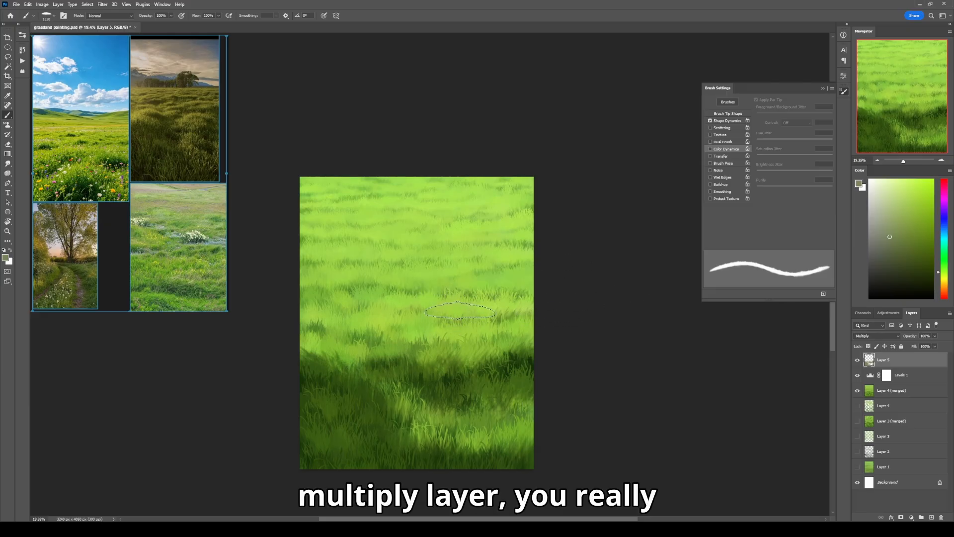
# Step: Apply a color adjustment to the merged grass layer, shifting its yellowish tone slightly toward a cooler green
pyautogui.click(892, 390)
pyautogui.click(43, 5)
pyautogui.click(62, 23)
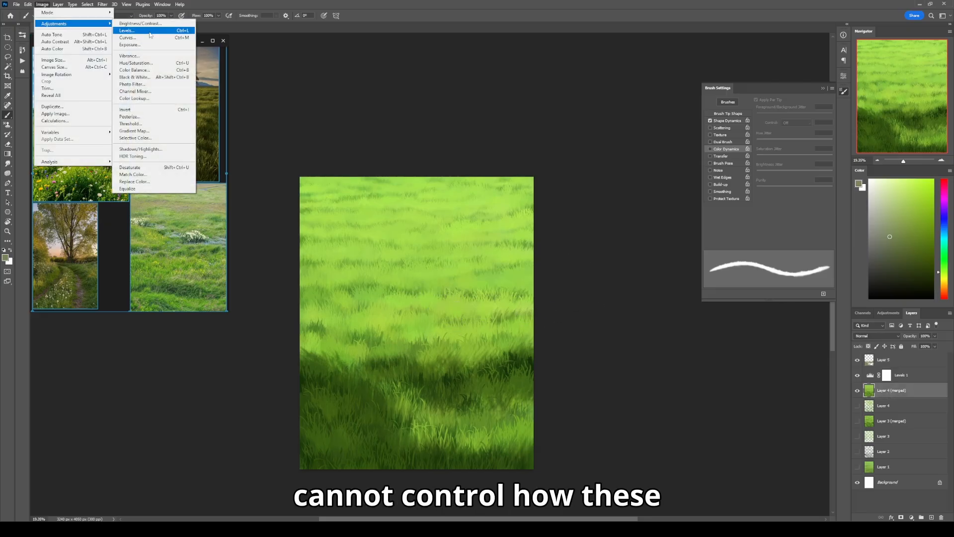
pyautogui.click(149, 67)
pyautogui.moveTo(688, 297); pyautogui.dragTo(694, 299)
pyautogui.click(772, 242)
# Step: On a new layer above the shadows, paint blades along the left part of the shadow edge with sampled dark and light greens
pyautogui.hotkey('ctrl', 'shift', 'alt', 'n')
pyautogui.press('b')
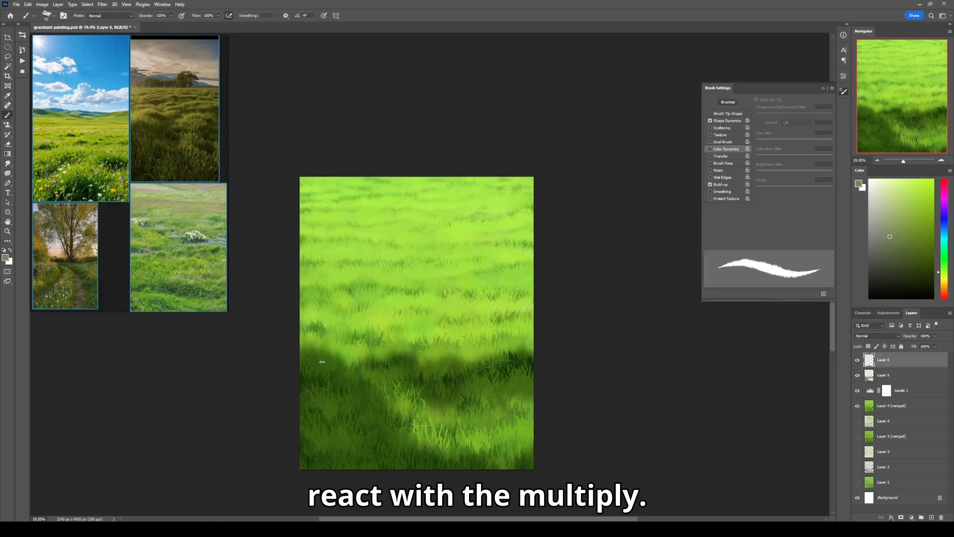
pyautogui.keyDown('alt'); pyautogui.click(337, 362); pyautogui.keyUp('alt')
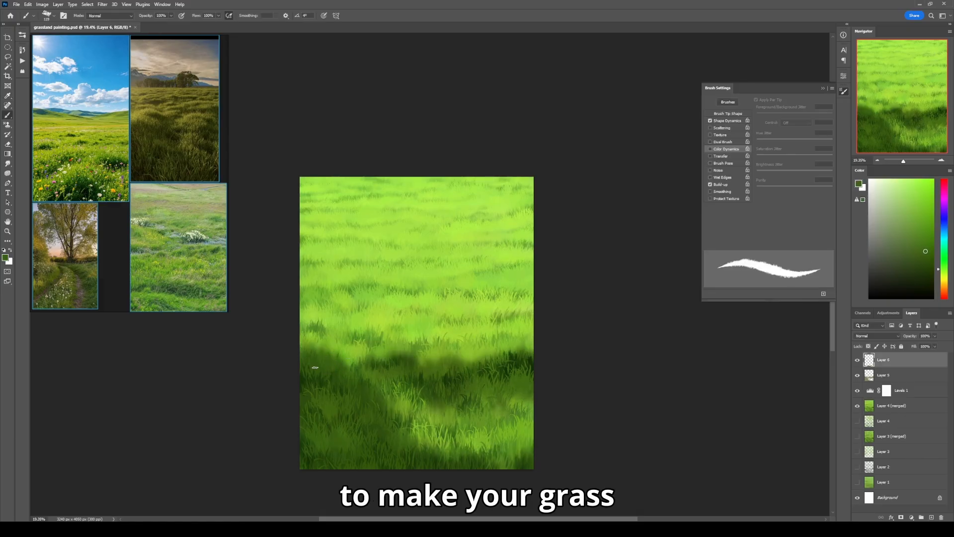
pyautogui.moveTo(315, 366); pyautogui.dragTo(324, 365)
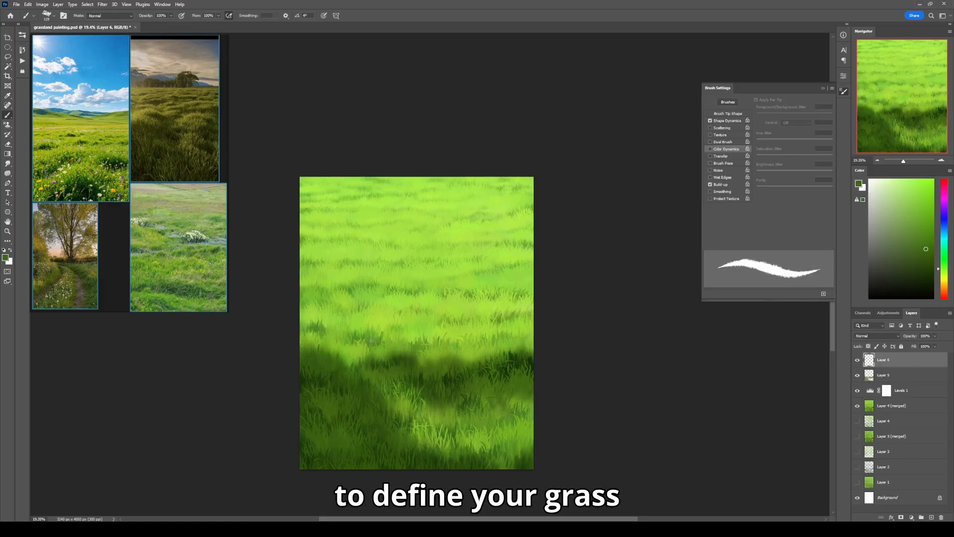
pyautogui.keyDown('alt'); pyautogui.click(370, 361); pyautogui.keyUp('alt')
pyautogui.keyDown('alt'); pyautogui.click(410, 355); pyautogui.keyUp('alt')
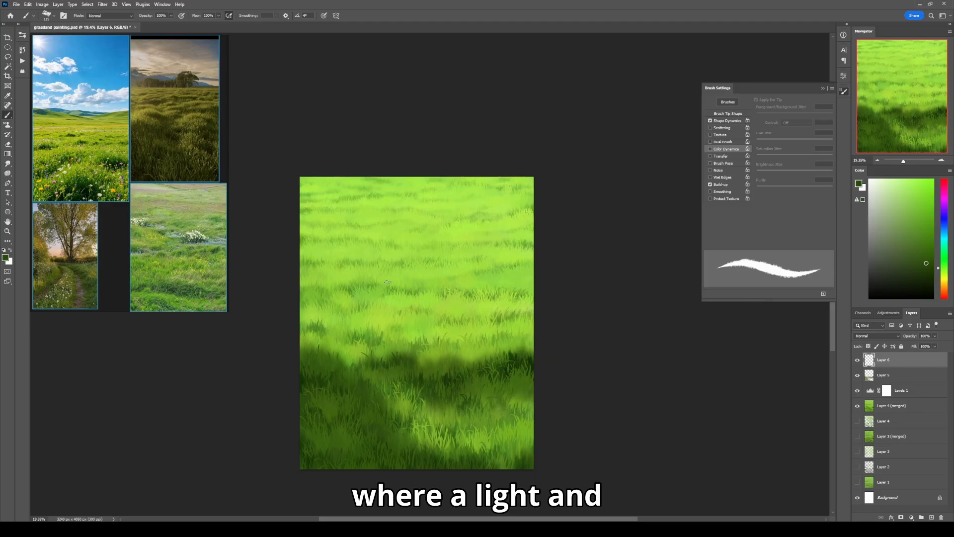
pyautogui.keyDown('alt'); pyautogui.click(311, 339); pyautogui.keyUp('alt')
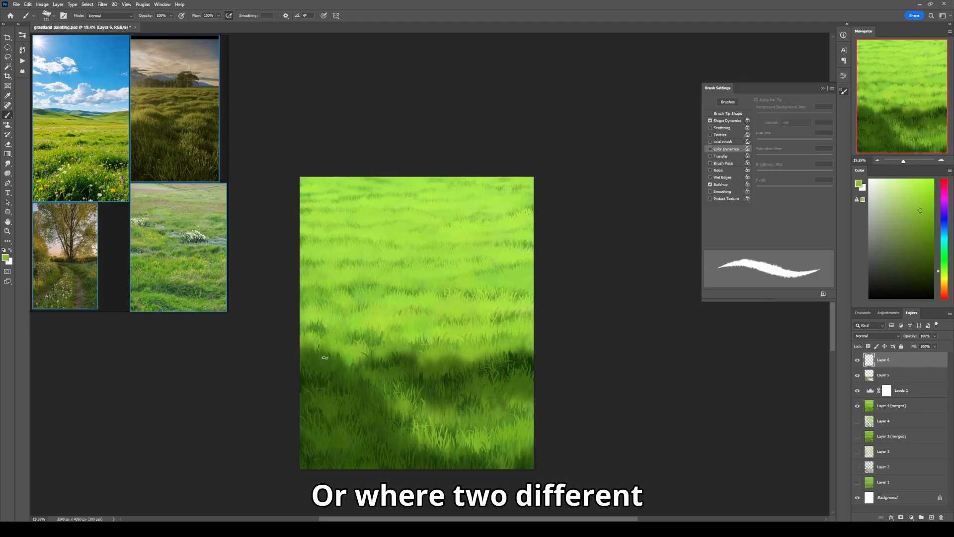
pyautogui.keyDown('alt'); pyautogui.click(336, 362); pyautogui.keyUp('alt')
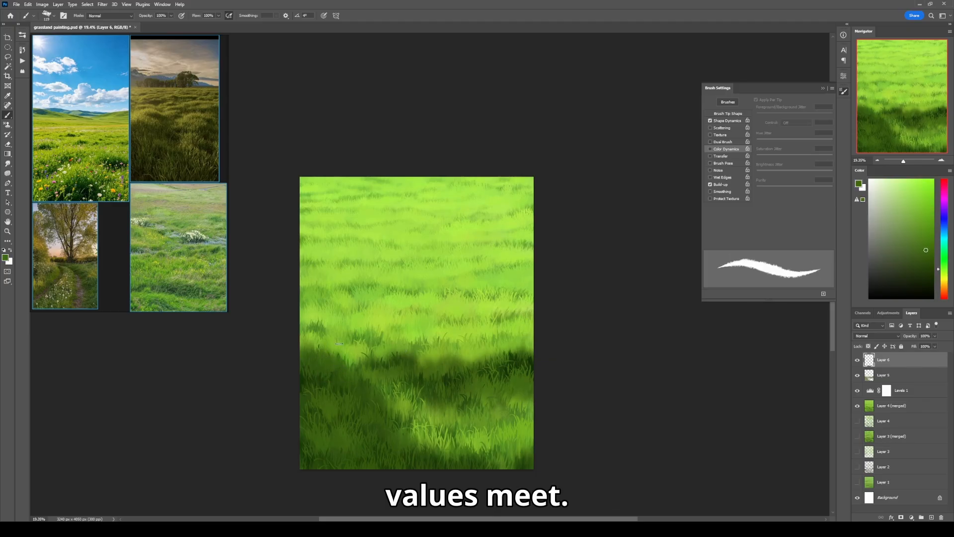
# Step: Paint blades along the middle and right part of the shadow edge with dark and mid greens sampled from the nearby grass
pyautogui.keyDown('alt'); pyautogui.click(377, 397); pyautogui.keyUp('alt')
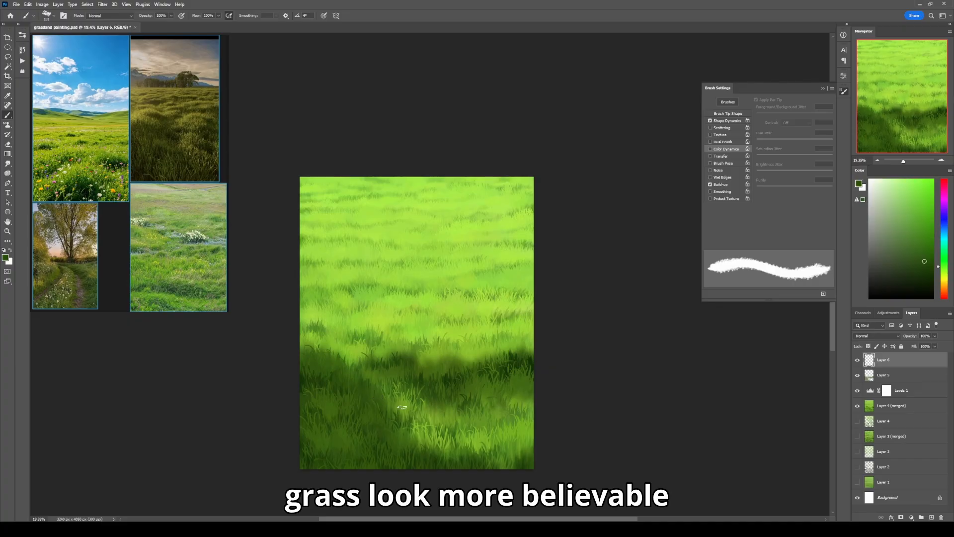
pyautogui.keyDown('alt'); pyautogui.click(397, 418); pyautogui.keyUp('alt')
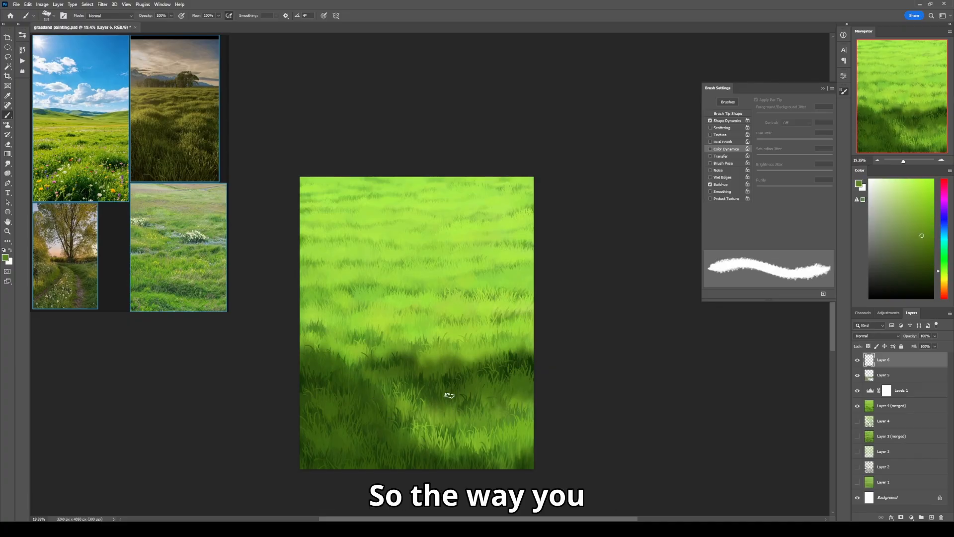
pyautogui.keyDown('alt'); pyautogui.click(438, 365); pyautogui.keyUp('alt')
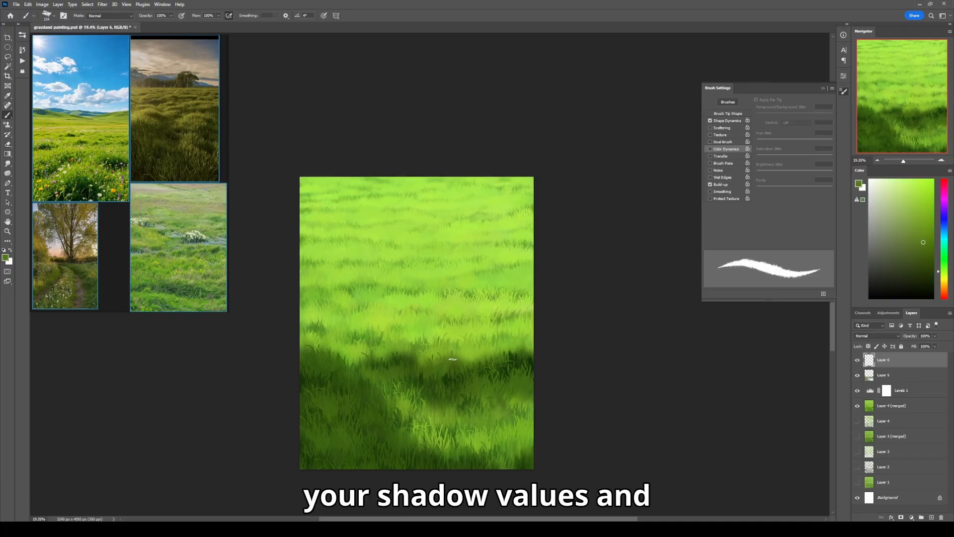
pyautogui.keyDown('alt'); pyautogui.click(453, 364); pyautogui.keyUp('alt')
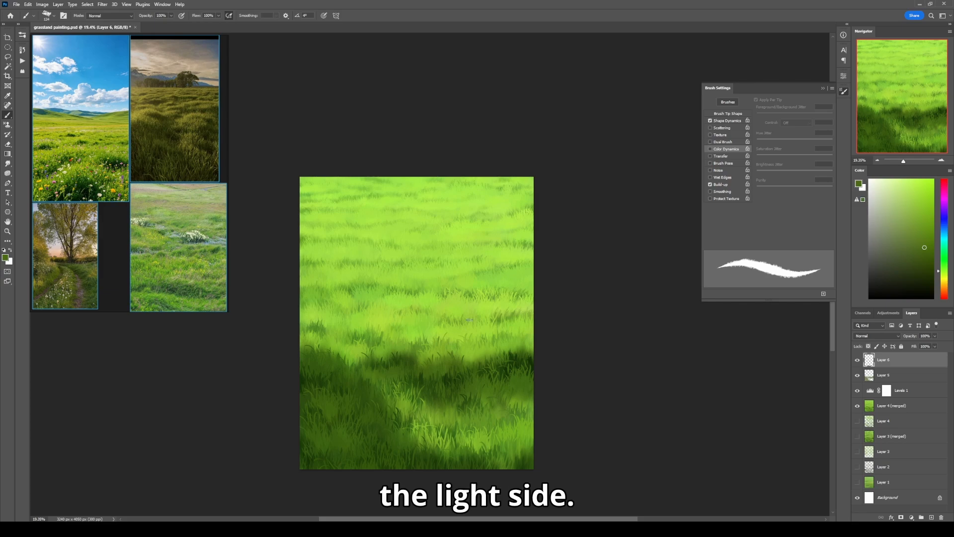
pyautogui.keyDown('alt'); pyautogui.click(478, 360); pyautogui.keyUp('alt')
pyautogui.keyDown('alt'); pyautogui.click(492, 356); pyautogui.keyUp('alt')
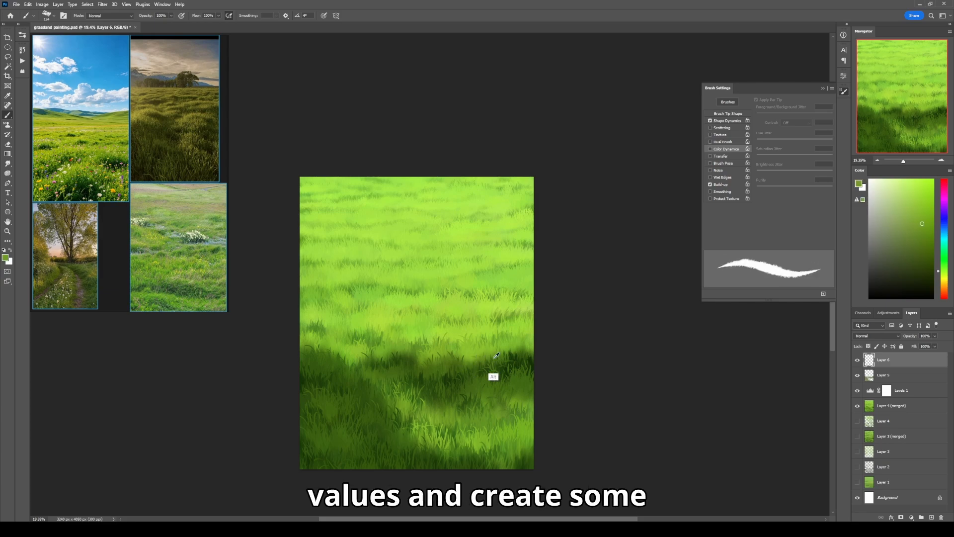
pyautogui.keyDown('alt'); pyautogui.click(525, 353); pyautogui.keyUp('alt')
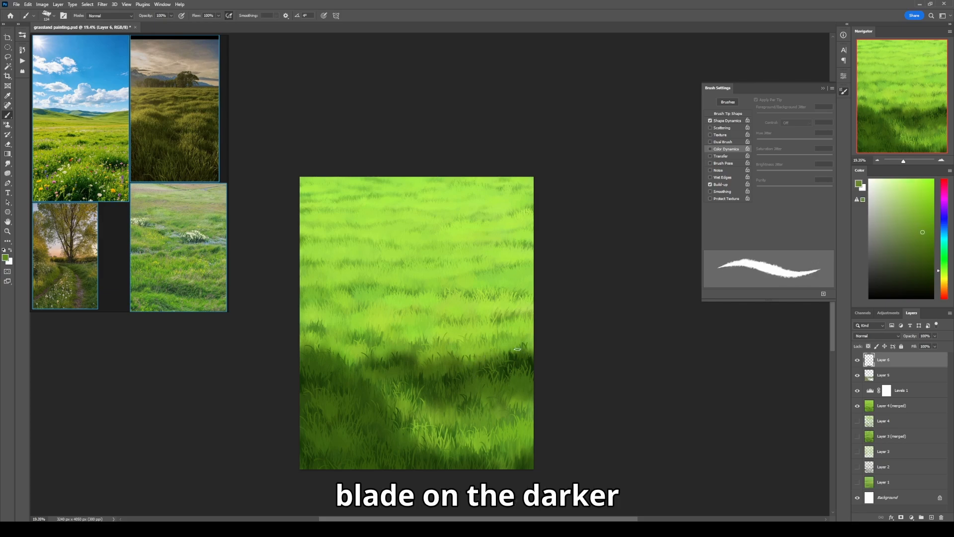
pyautogui.keyDown('alt'); pyautogui.click(510, 344); pyautogui.keyUp('alt')
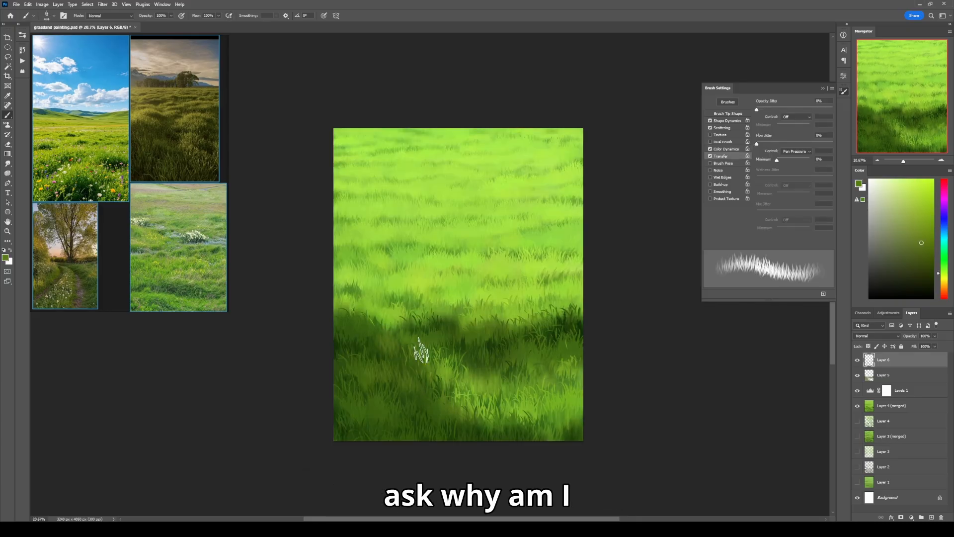
# Step: Paint scattered yellow-ochre grass strokes through the foreground shadow with a scattering grass brush to suggest warm light
pyautogui.keyDown('alt'); pyautogui.click(521, 428); pyautogui.keyUp('alt')
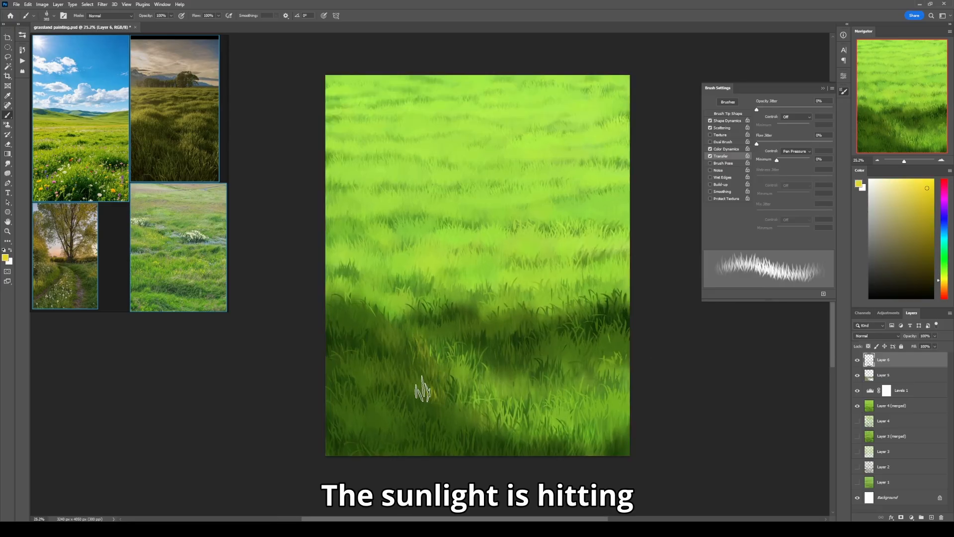
pyautogui.scroll(-1, 492, 373)
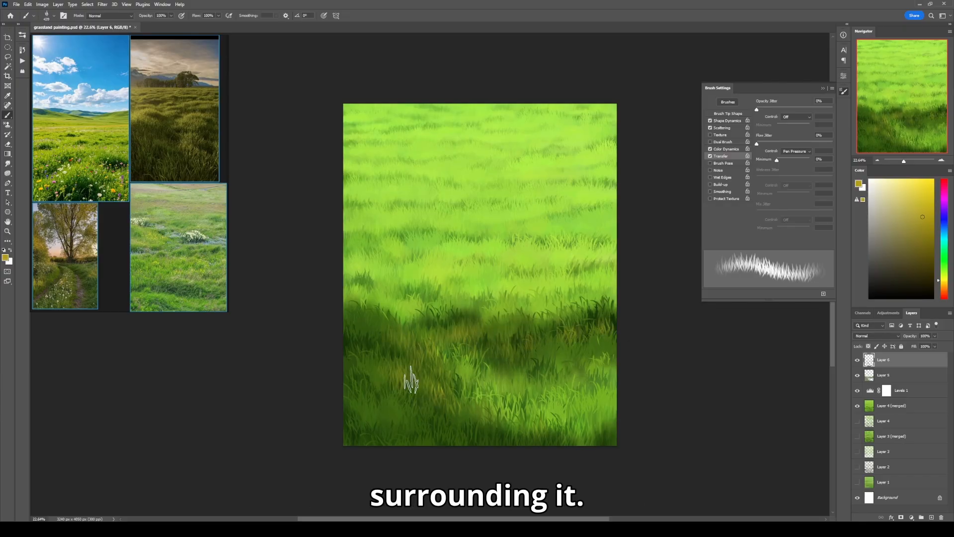
pyautogui.scroll(-3, 491, 363)
pyautogui.scroll(9, 540, 341)
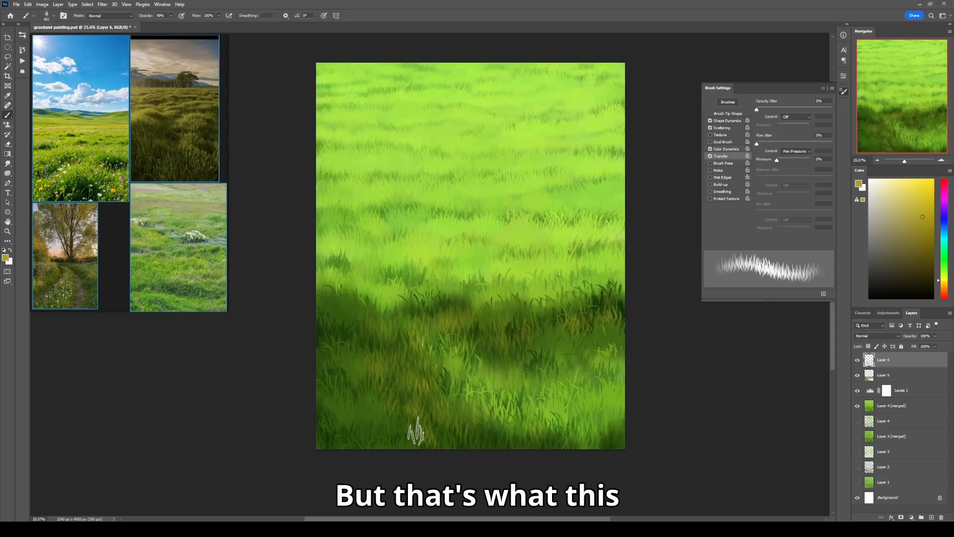
# Step: Switch to a grass blade brush, enlarge it, and paint cooler, less saturated green blades in the foreground shadow for ambient light
pyautogui.rightClick(436, 318)
pyautogui.doubleClick(543, 330)
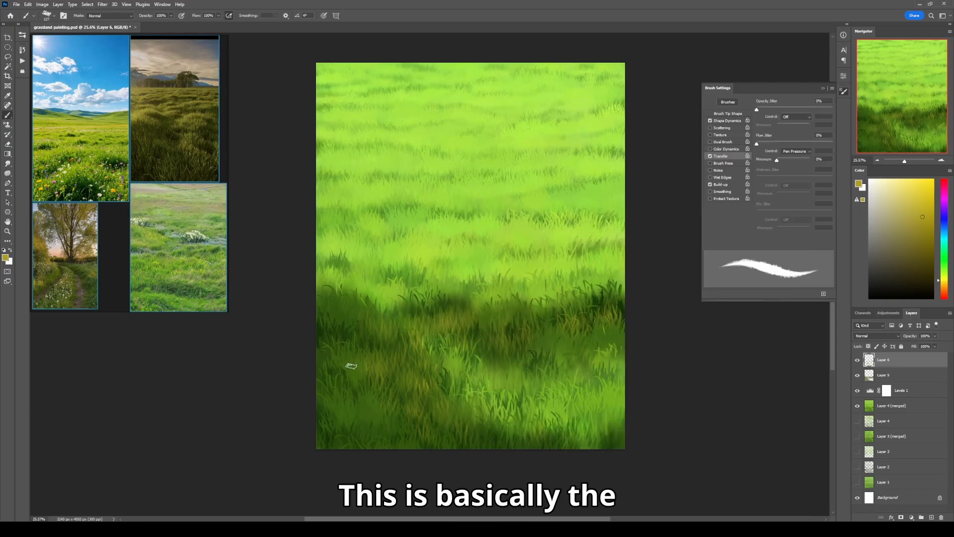
pyautogui.press(']')
pyautogui.press(']')
pyautogui.press(']')
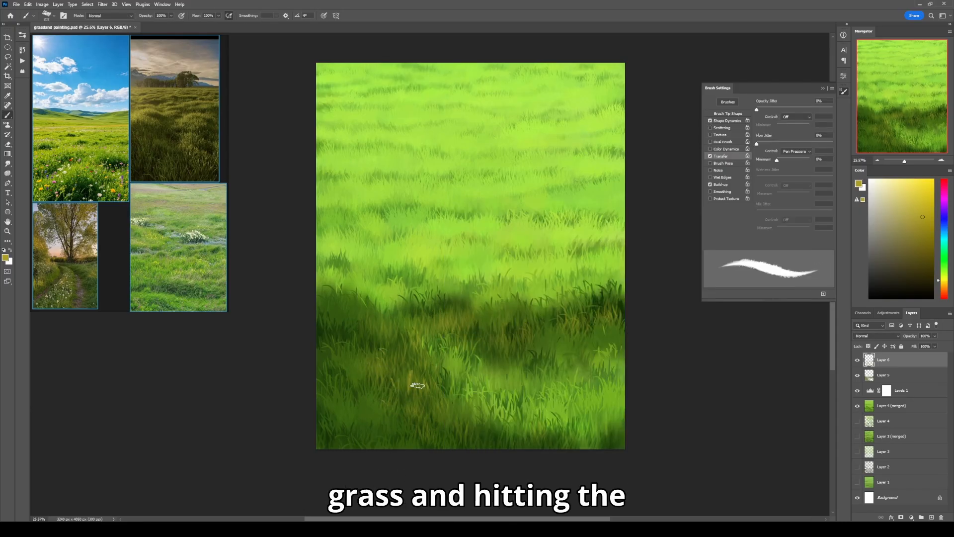
pyautogui.moveTo(501, 406); pyautogui.dragTo(494, 407)
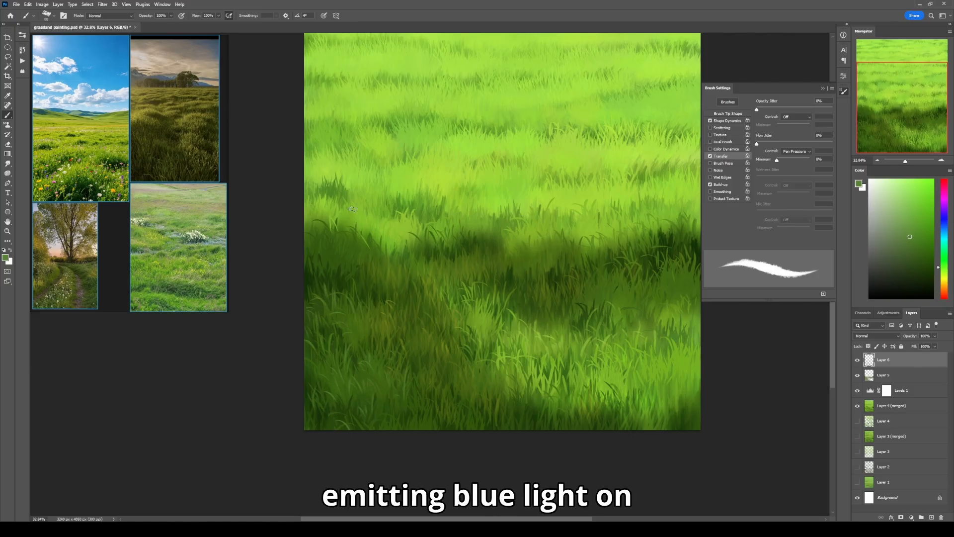
pyautogui.scroll(-2, 481, 293)
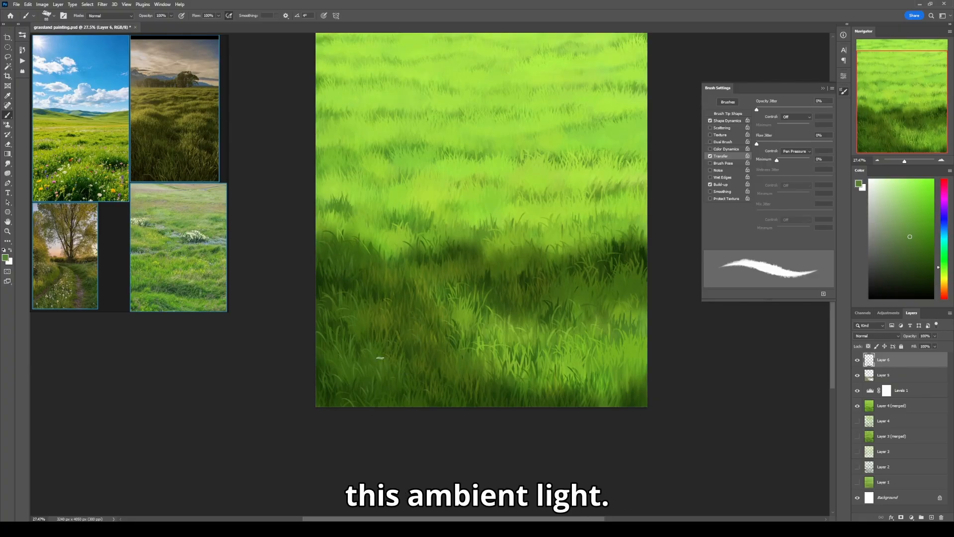
pyautogui.scroll(-3, 501, 312)
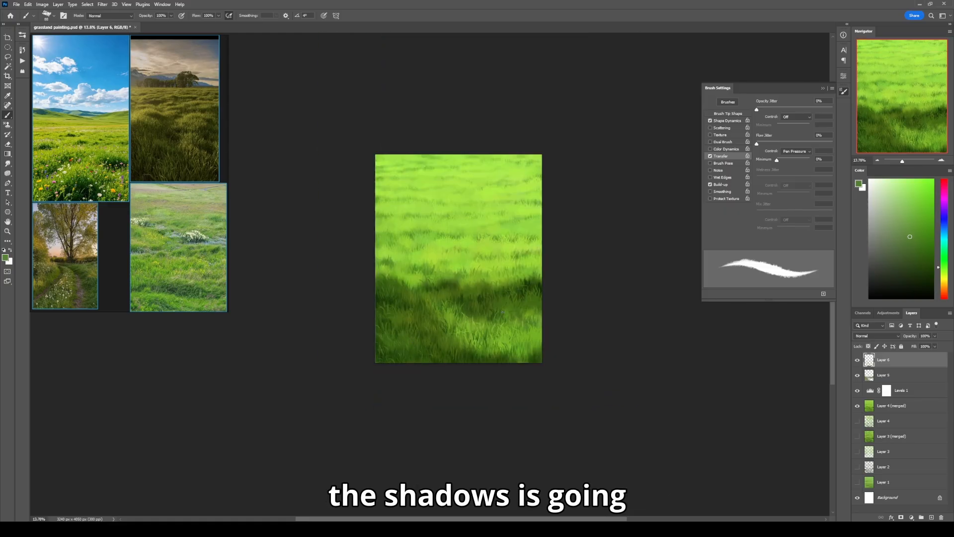
pyautogui.scroll(4, 447, 335)
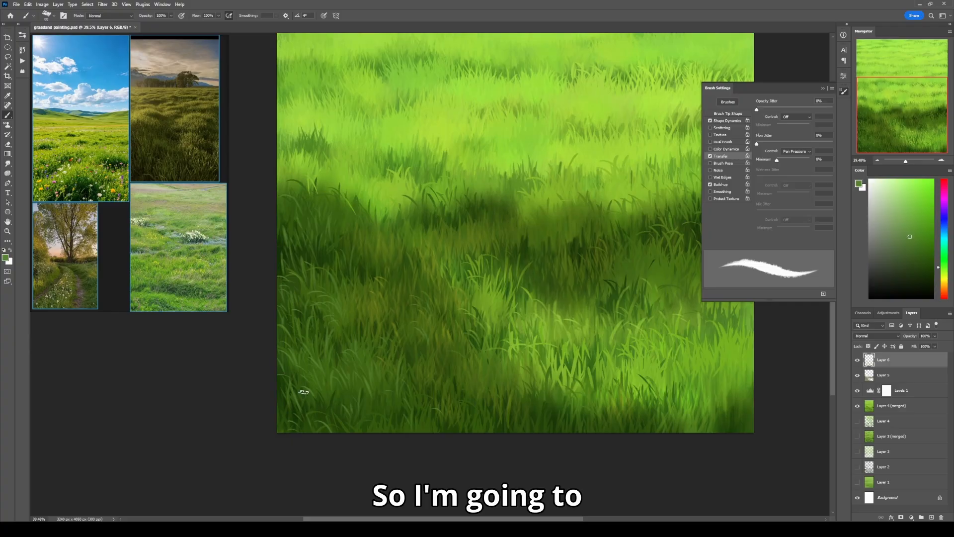
pyautogui.scroll(-3, 353, 300)
pyautogui.scroll(1, 377, 323)
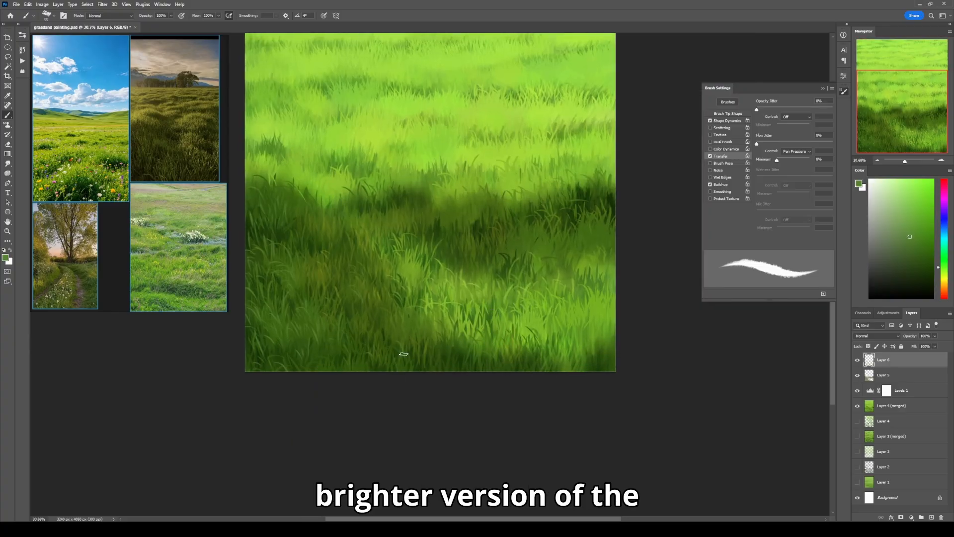
# Step: Enable Color Dynamics for the blade brush with 4% hue jitter, 5% saturation jitter and 2% brightness jitter
pyautogui.click(731, 149)
pyautogui.moveTo(759, 173); pyautogui.dragTo(757, 173)
pyautogui.moveTo(762, 141); pyautogui.dragTo(759, 141)
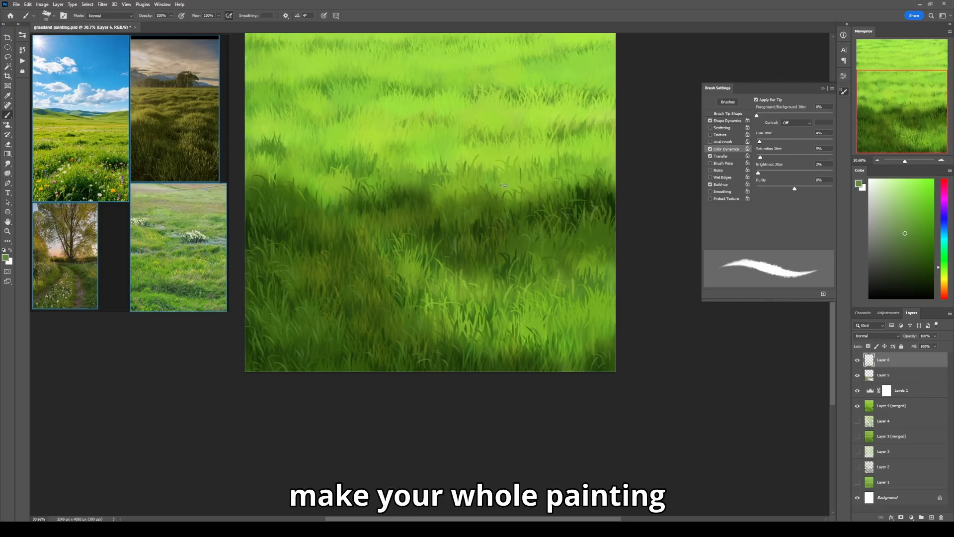
# Step: Paint lighter cool green blades with subtle color variation across the foreground shadow, out to the lower right corner of the field
pyautogui.scroll(-5, 497, 219)
pyautogui.scroll(5, 397, 308)
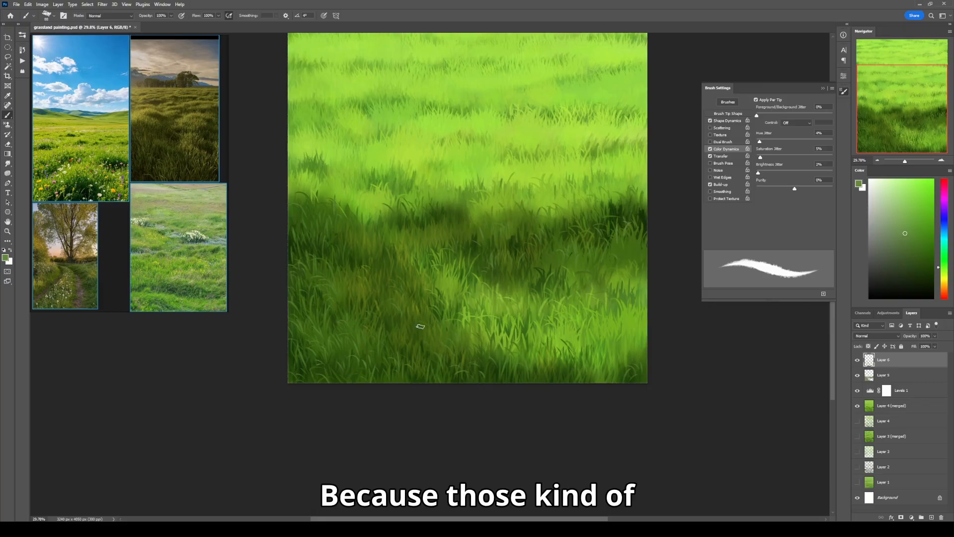
pyautogui.moveTo(418, 326)
pyautogui.mouseDown()
pyautogui.moveTo(404, 326)
pyautogui.moveTo(426, 326)
pyautogui.mouseUp()
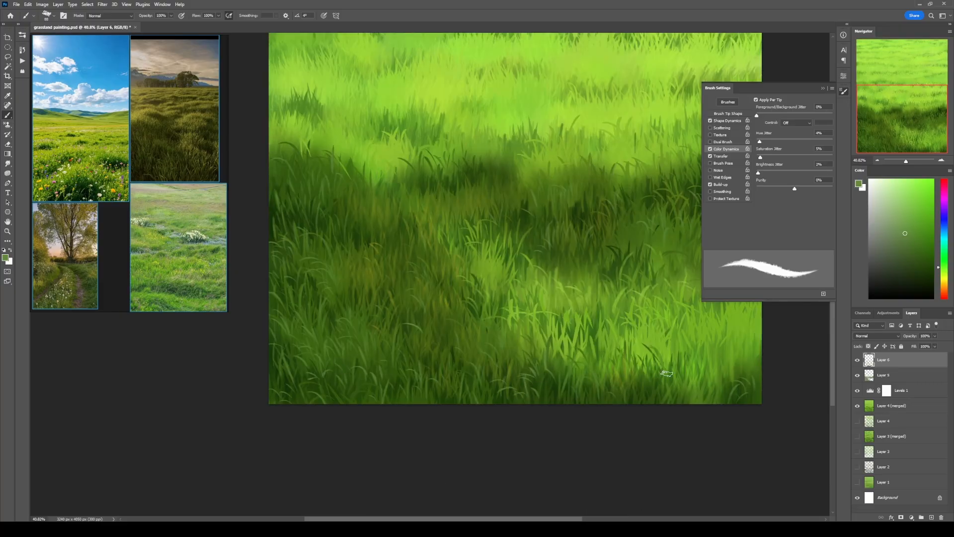
pyautogui.moveTo(667, 375); pyautogui.dragTo(587, 320)
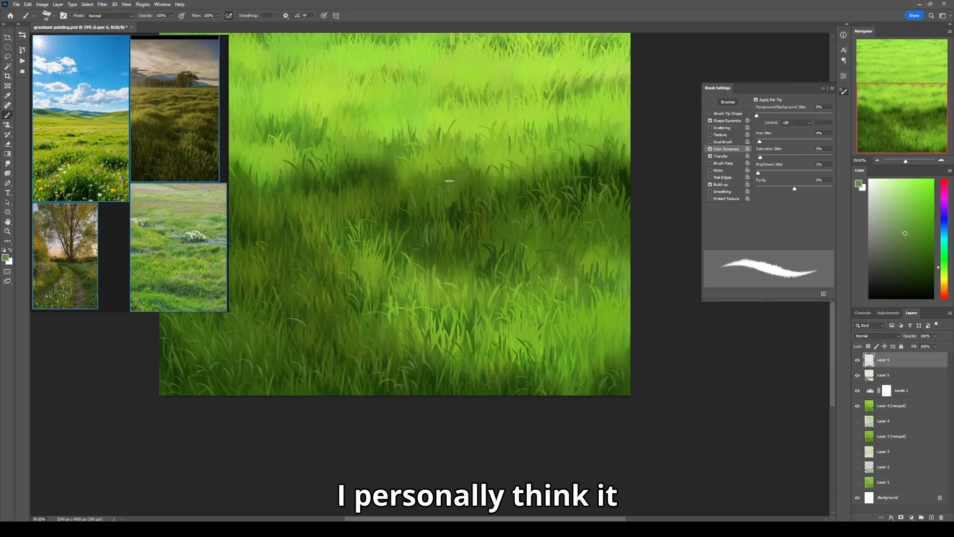
# Step: Paint bright yellow-green blades over the lit middle of the field on a new Hard Light layer
pyautogui.scroll(-3, 343, 183)
pyautogui.scroll(3, 417, 247)
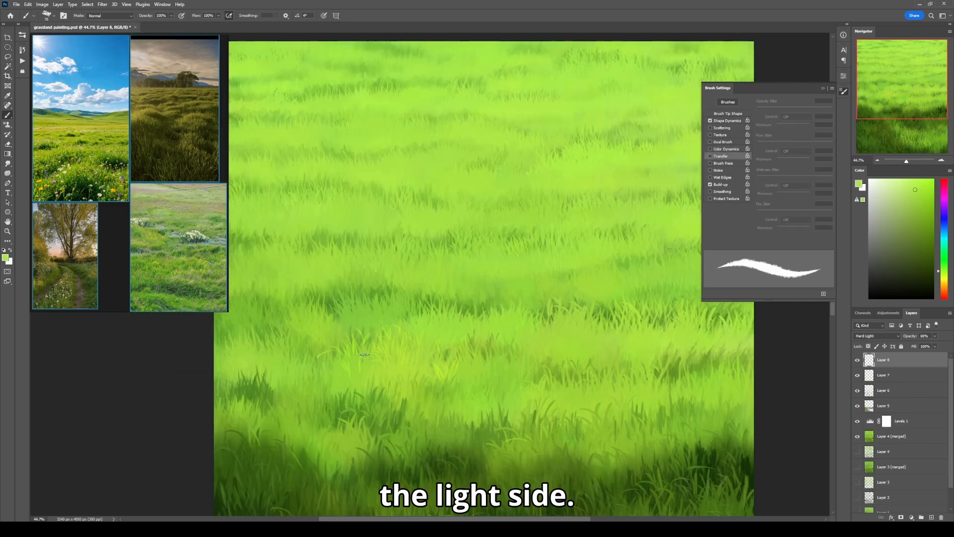
pyautogui.scroll(-2, 349, 372)
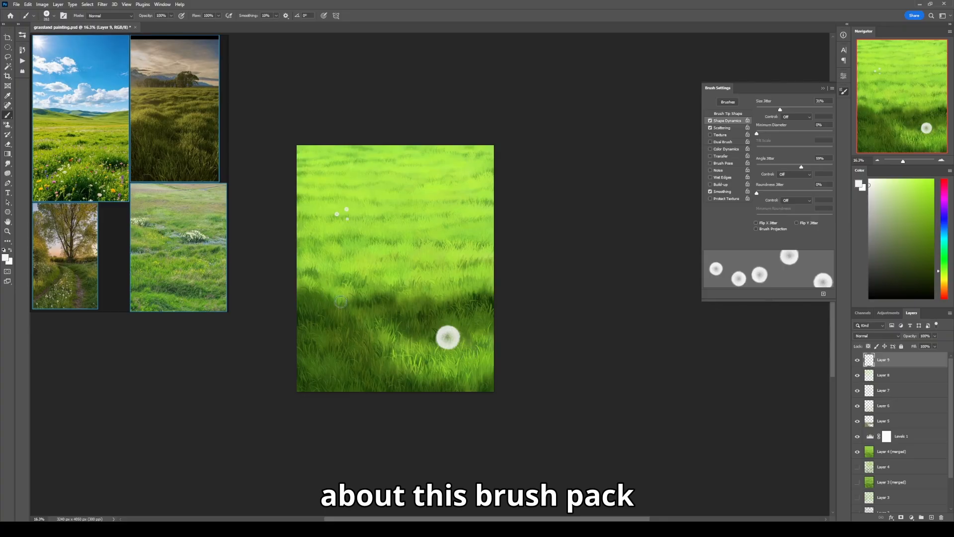
# Step: Stamp white dandelion clusters with the wildflower 2 brush along the shadow's left edge and across the lit field, smaller toward the distance
pyautogui.moveTo(341, 301); pyautogui.dragTo(327, 313)
pyautogui.click(457, 244)
pyautogui.click(471, 245)
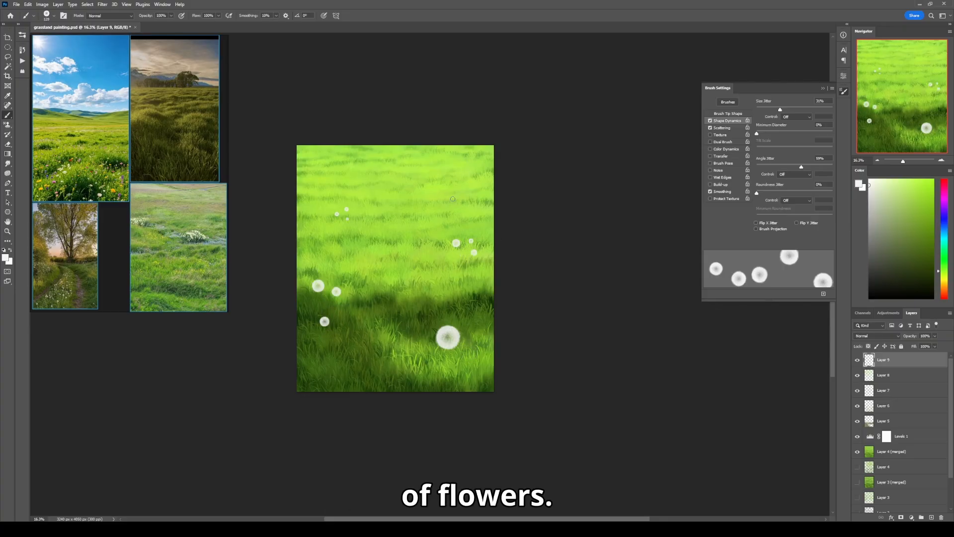
pyautogui.moveTo(316, 183); pyautogui.dragTo(354, 181)
pyautogui.click(386, 266)
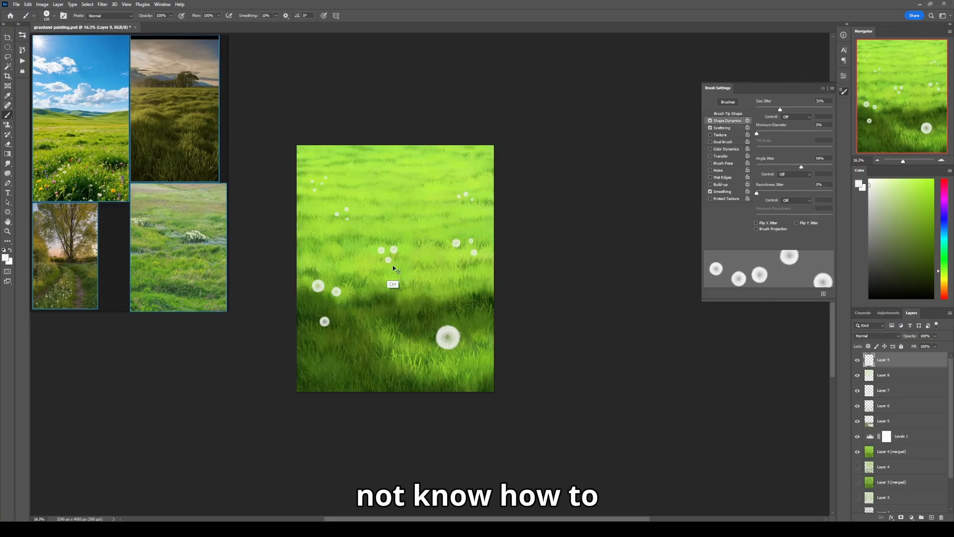
pyautogui.click(416, 174)
pyautogui.moveTo(410, 185); pyautogui.dragTo(433, 208)
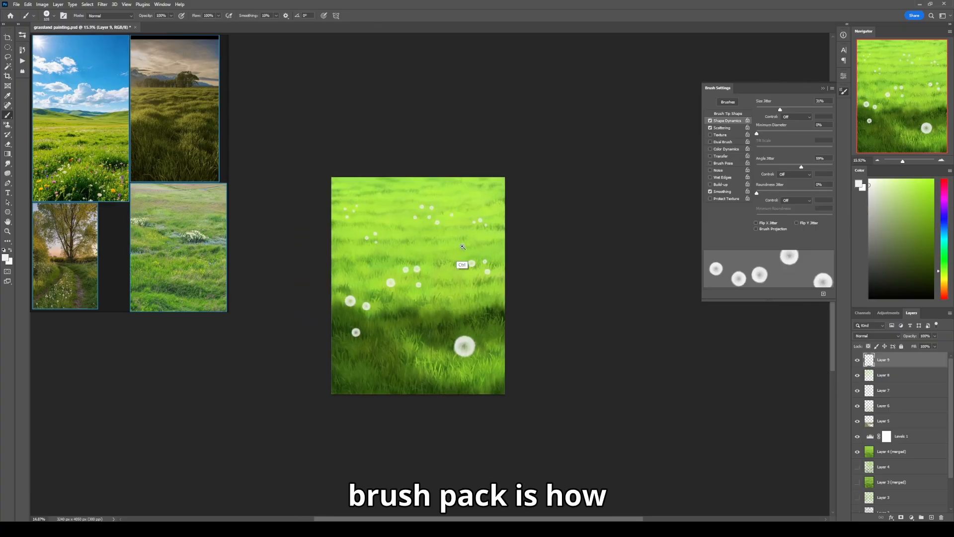
pyautogui.moveTo(467, 241)
pyautogui.mouseDown()
pyautogui.moveTo(476, 240)
pyautogui.moveTo(430, 243)
pyautogui.mouseUp()
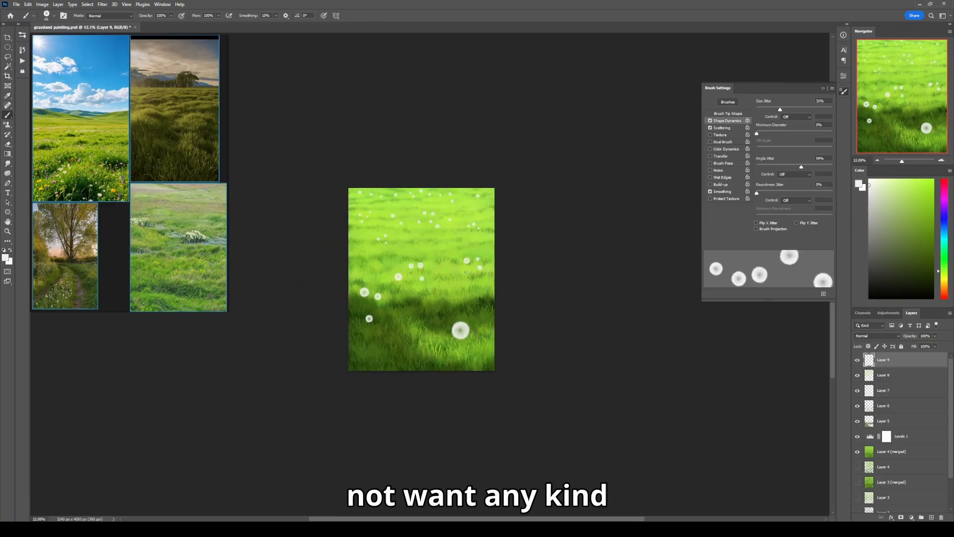
# Step: Stamp a second large dandelion beside the foreground one, undoing a misplaced stamp
pyautogui.click(438, 350)
pyautogui.hotkey('ctrl', 'z')
pyautogui.click(479, 342)
pyautogui.moveTo(431, 291); pyautogui.dragTo(443, 289)
# Step: Choose the flower field detail brush, set the foreground color to bright yellow, and create a new layer above the dandelions
pyautogui.rightClick(420, 239)
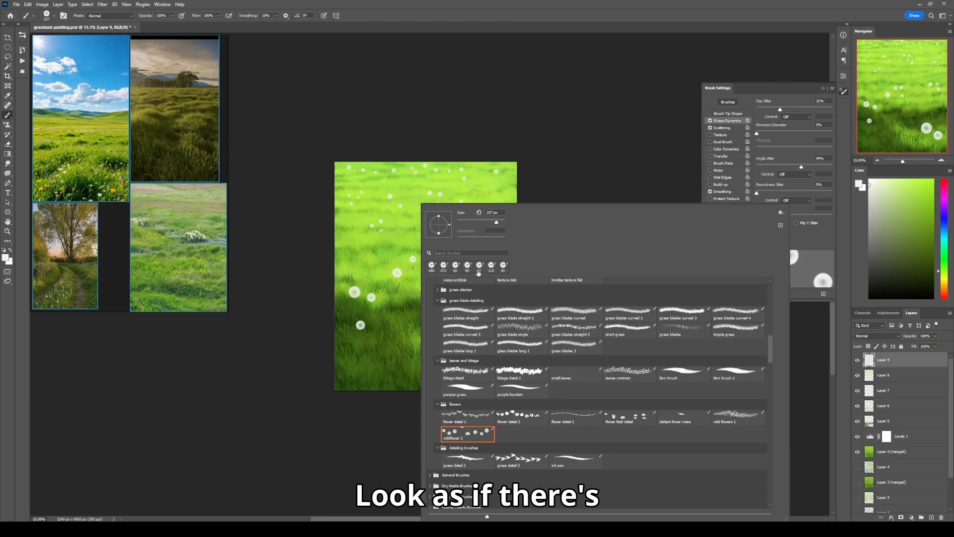
pyautogui.doubleClick(667, 427)
pyautogui.click(944, 279)
pyautogui.click(932, 180)
pyautogui.hotkey('ctrl', 'alt', 'shift', 'n')
pyautogui.hotkey('ctrl', 'z')
pyautogui.hotkey('ctrl', 'alt', 'shift', 'n')
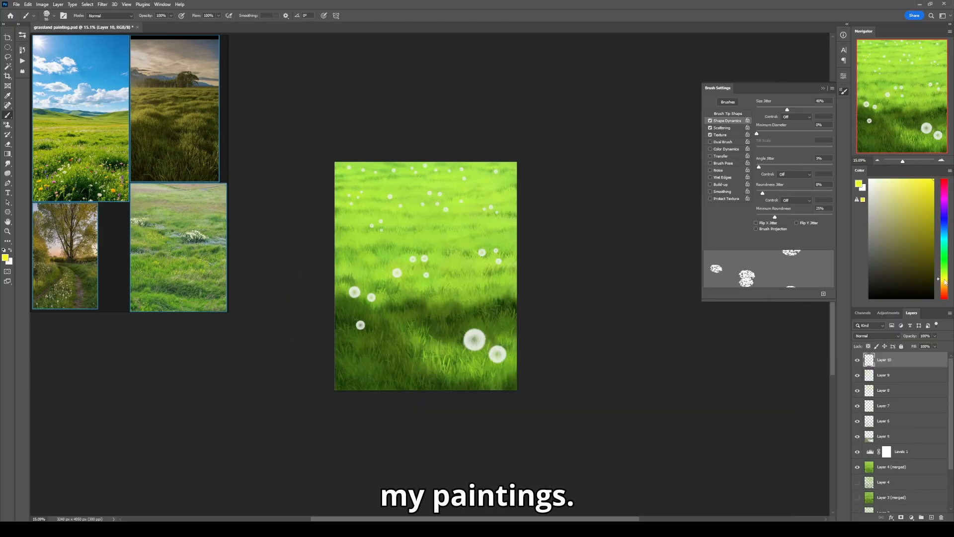
# Step: Scatter small yellow flowers across the lit middle and upper parts of the field, varying the brush size
pyautogui.click(341, 220)
pyautogui.click(351, 227)
pyautogui.click(366, 231)
pyautogui.press(']')
pyautogui.click(350, 241)
pyautogui.click(389, 217)
pyautogui.click(484, 223)
pyautogui.click(507, 209)
pyautogui.click(500, 226)
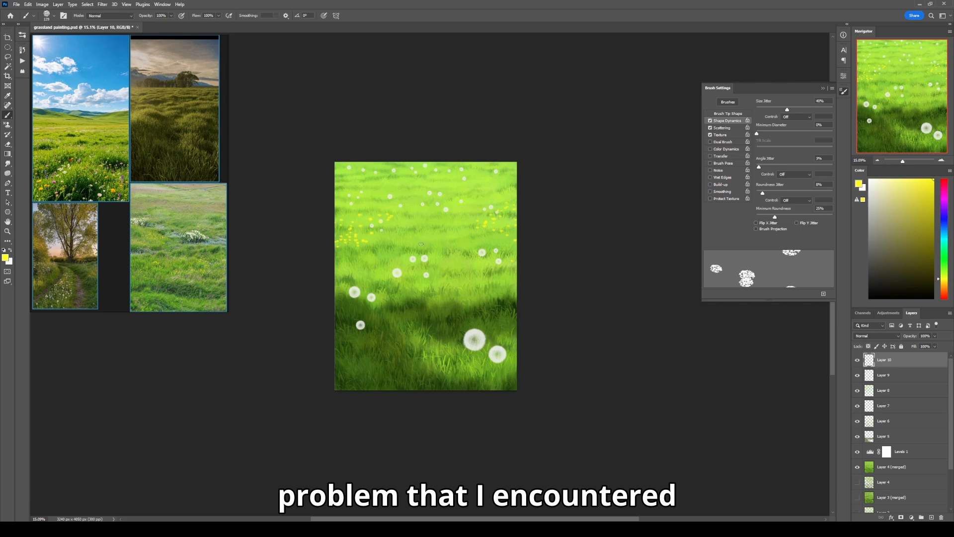
pyautogui.click(426, 235)
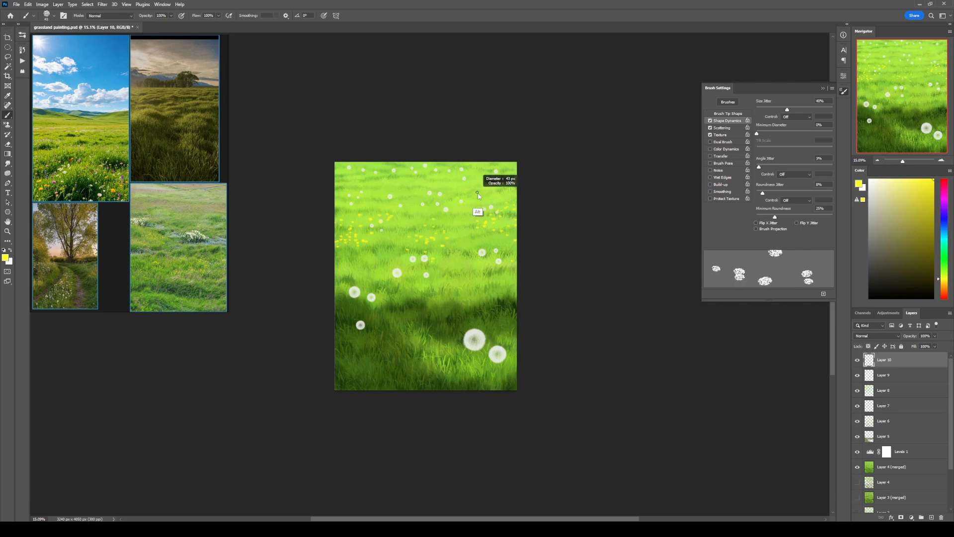
pyautogui.scroll(1, 406, 185)
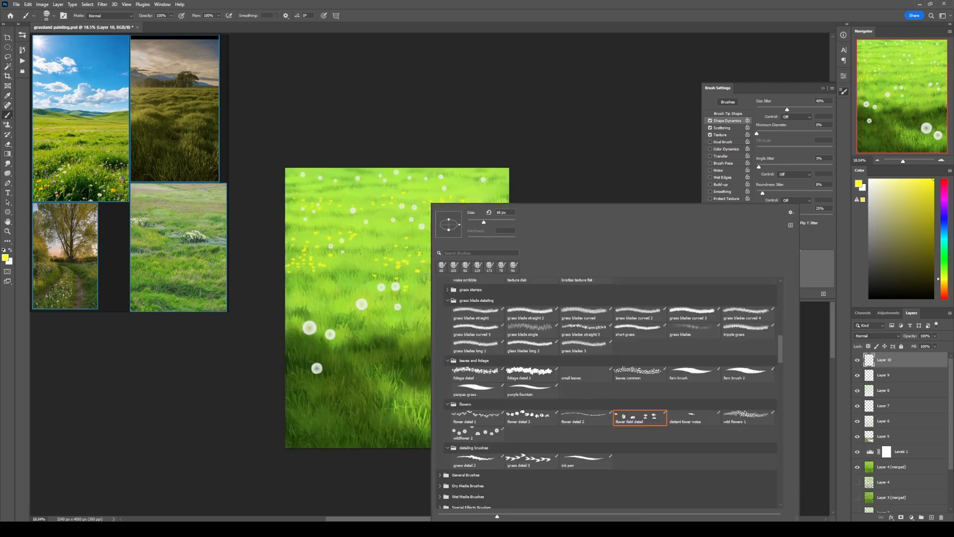
# Step: On the dandelion layer with transparent pixels locked, tint the foreground dandelions with sampled green and teal using a soft brush
pyautogui.hotkey('alt', '[')
pyautogui.rightClick(458, 201)
pyautogui.click(645, 348)
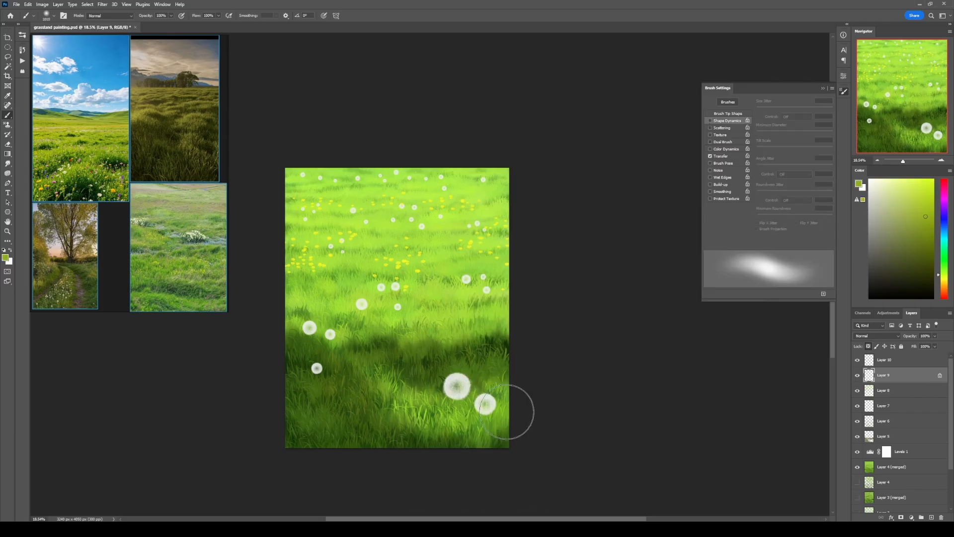
pyautogui.keyDown('alt'); pyautogui.click(457, 400); pyautogui.keyUp('alt')
pyautogui.press('/')
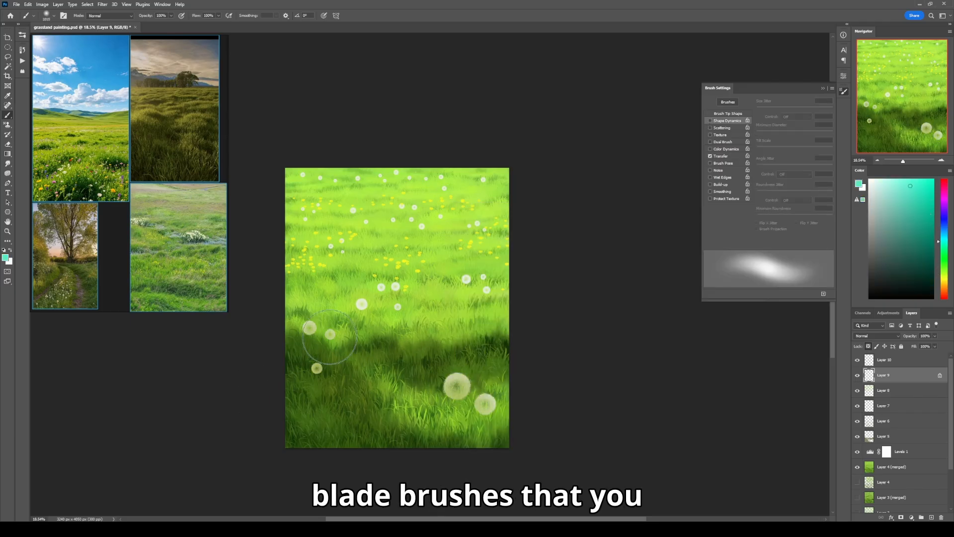
pyautogui.scroll(1, 413, 361)
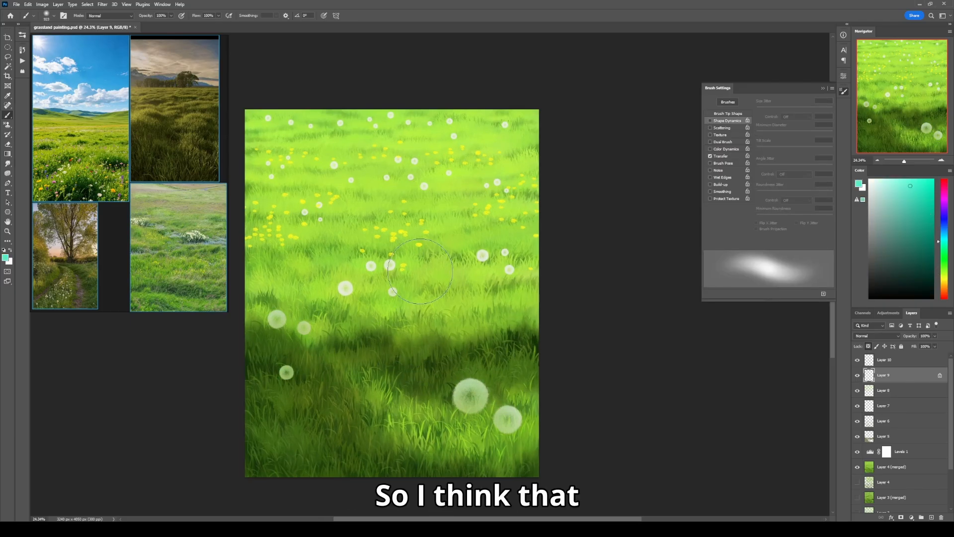
# Step: On a new layer below the dandelions, paint thin stems under the larger dandelions with a textured brush in dark and sampled lighter greens
pyautogui.rightClick(428, 238)
pyautogui.scroll(-5, 728, 348)
pyautogui.click(579, 419)
pyautogui.press('Return')
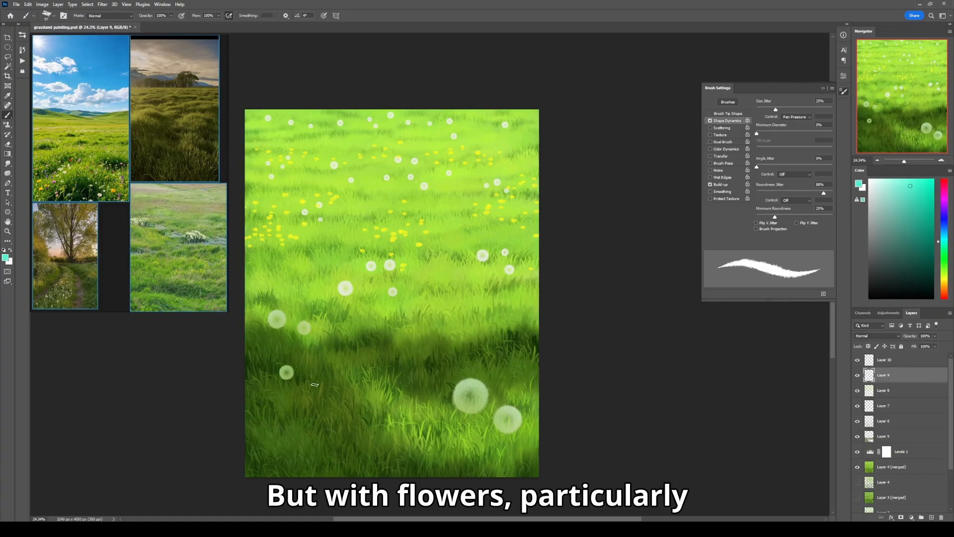
pyautogui.hotkey('ctrl', 'shift', 'alt', 'n')
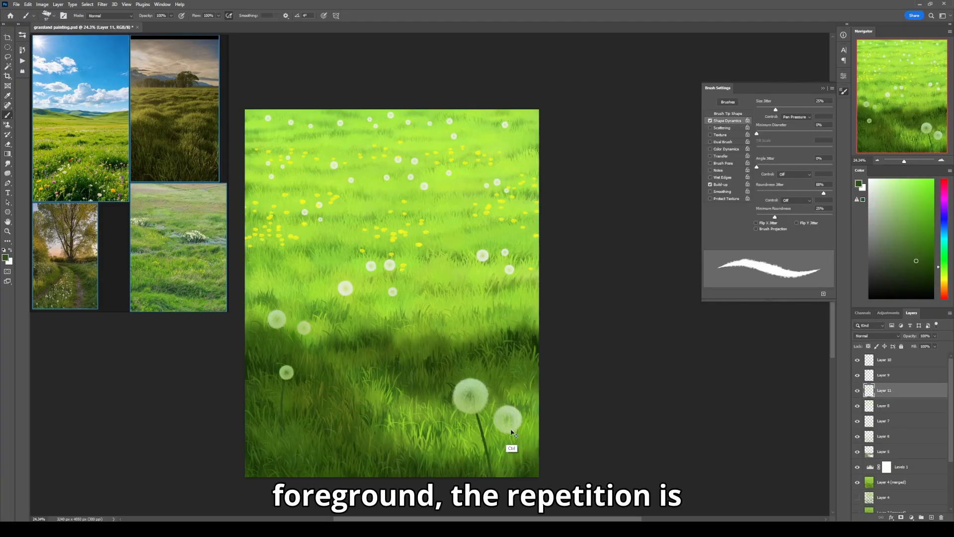
pyautogui.moveTo(300, 333); pyautogui.dragTo(293, 354)
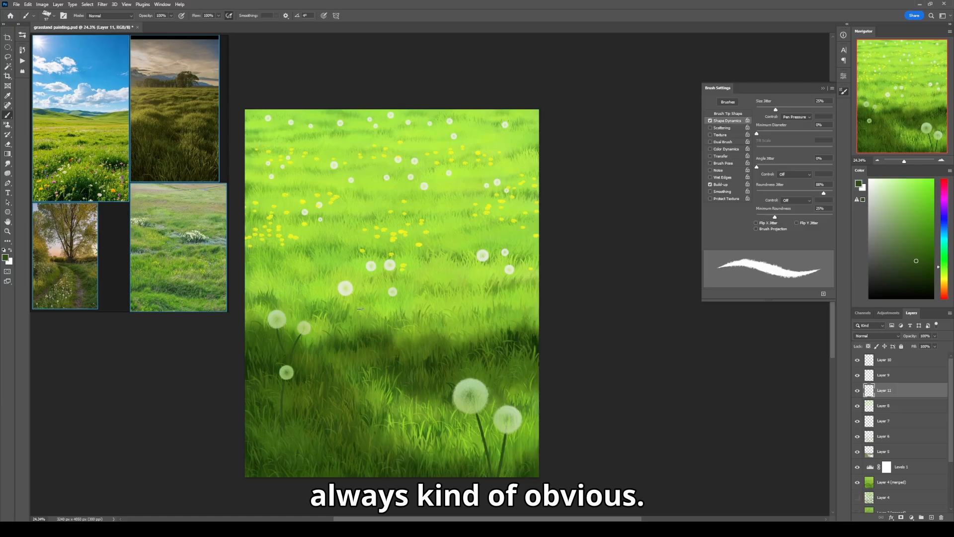
pyautogui.keyDown('alt'); pyautogui.click(344, 312); pyautogui.keyUp('alt')
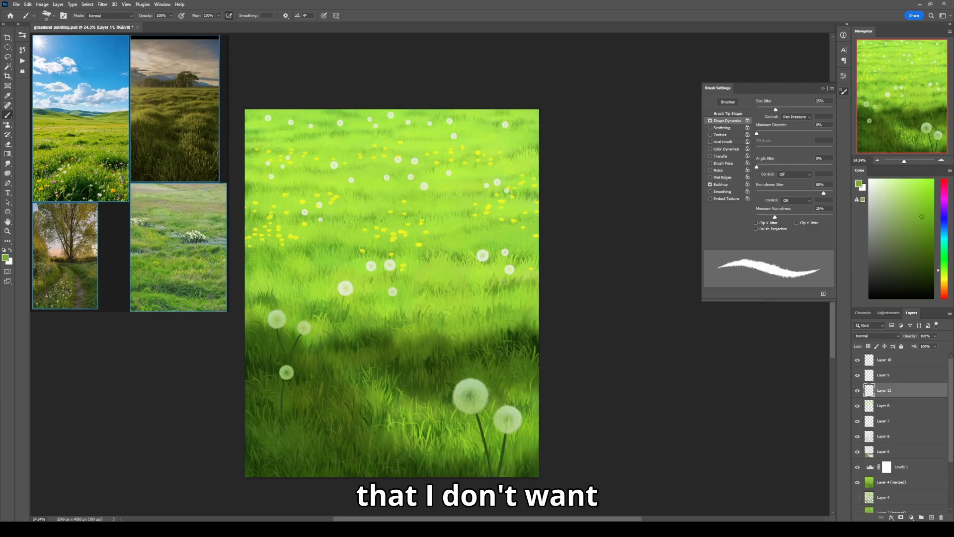
pyautogui.moveTo(496, 254)
pyautogui.mouseDown()
pyautogui.moveTo(480, 282)
pyautogui.moveTo(486, 313)
pyautogui.mouseUp()
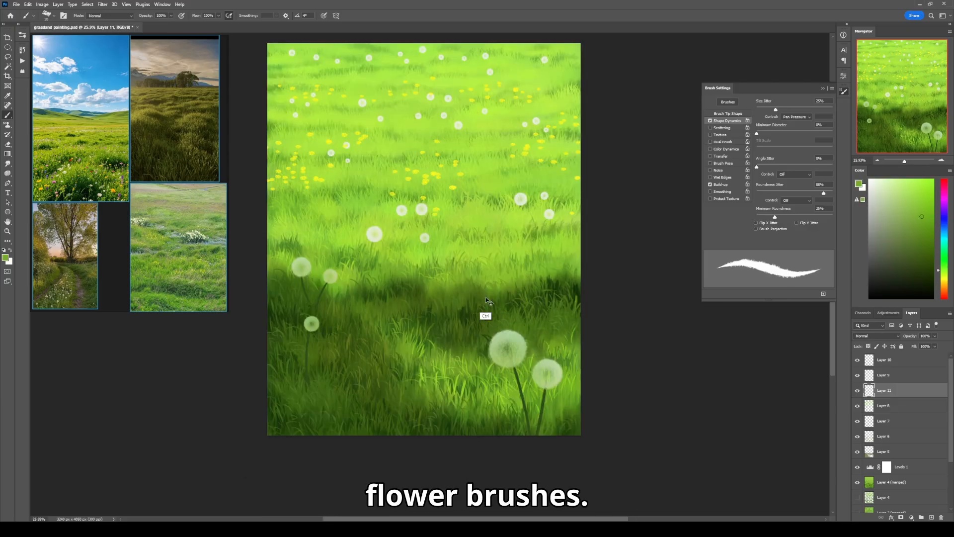
# Step: Lock the stem layer's transparent pixels and blend sampled greens into the foreground stems, switching to a soft brush
pyautogui.keyDown('alt'); pyautogui.click(392, 357); pyautogui.keyUp('alt')
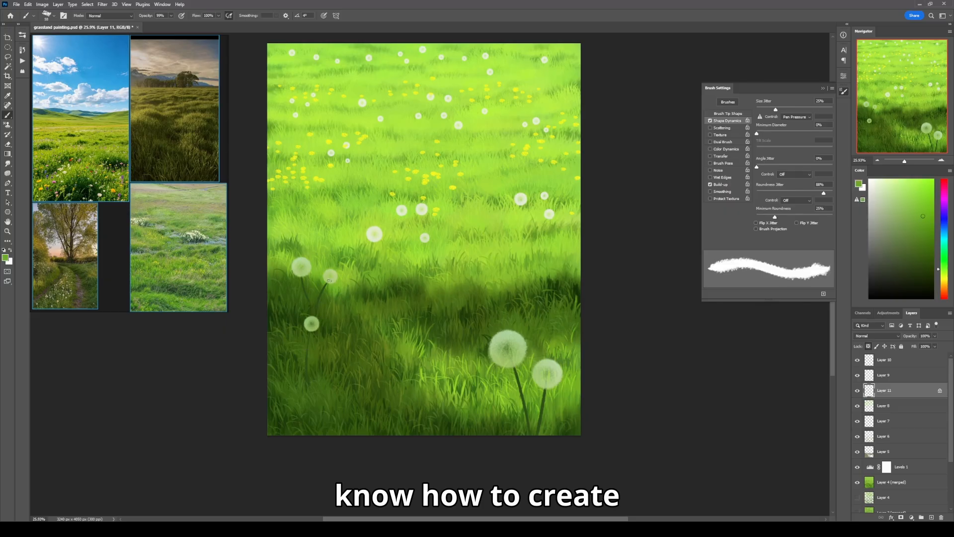
pyautogui.moveTo(513, 361); pyautogui.dragTo(528, 365)
pyautogui.moveTo(530, 397); pyautogui.dragTo(516, 392)
pyautogui.rightClick(520, 368)
pyautogui.doubleClick(542, 278)
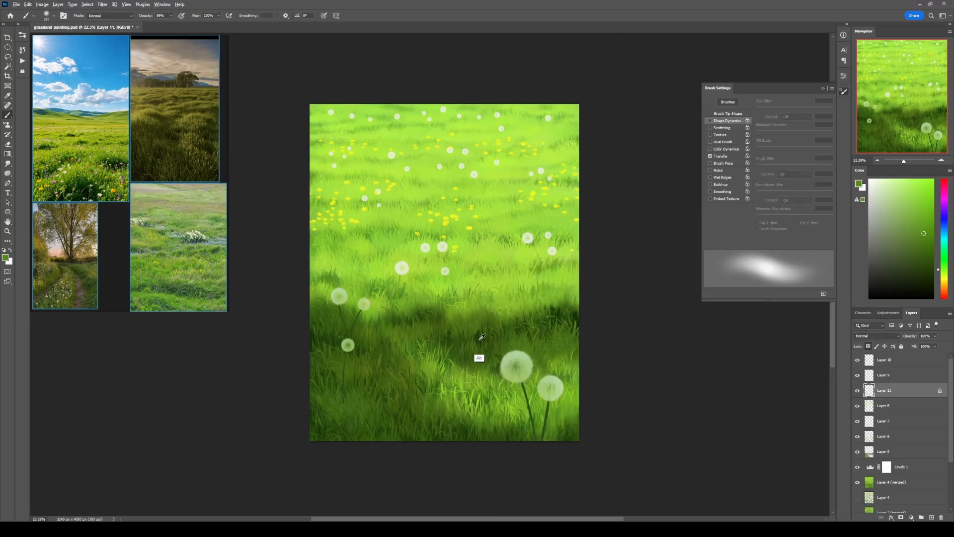
pyautogui.keyDown('alt'); pyautogui.click(476, 340); pyautogui.keyUp('alt')
pyautogui.moveTo(362, 365); pyautogui.dragTo(328, 367)
# Step: Create a new layer above the small yellow flowers, choose a petal-painting brush, and pick a muted olive yellow, undoing the test stroke
pyautogui.click(881, 362)
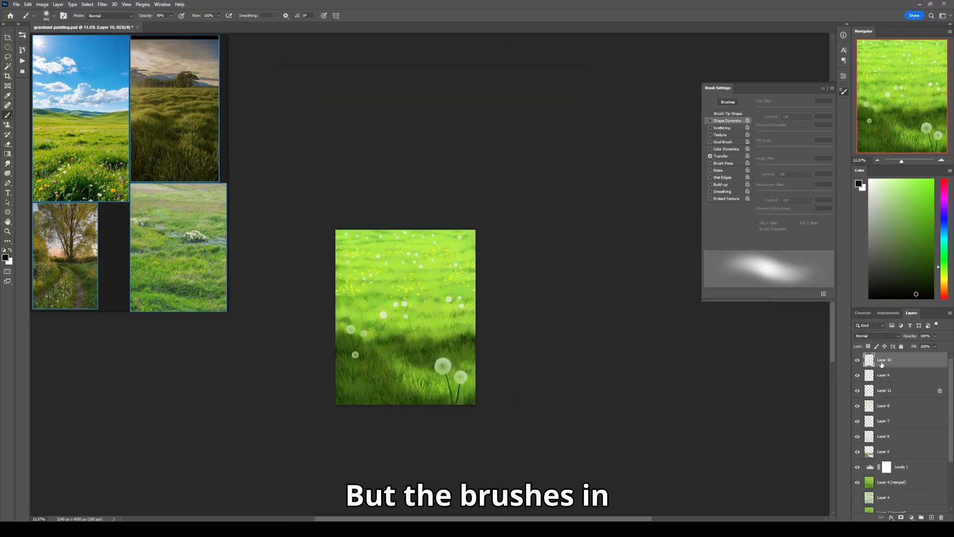
pyautogui.click(931, 517)
pyautogui.rightClick(438, 348)
pyautogui.moveTo(389, 389)
pyautogui.mouseDown()
pyautogui.moveTo(437, 385)
pyautogui.moveTo(360, 385)
pyautogui.moveTo(341, 375)
pyautogui.mouseUp()
pyautogui.scroll(-5, 537, 343)
pyautogui.click(530, 337)
pyautogui.doubleClick(530, 337)
pyautogui.click(944, 289)
pyautogui.click(889, 245)
pyautogui.click(944, 280)
pyautogui.click(908, 241)
pyautogui.hotkey('ctrl', 'z')
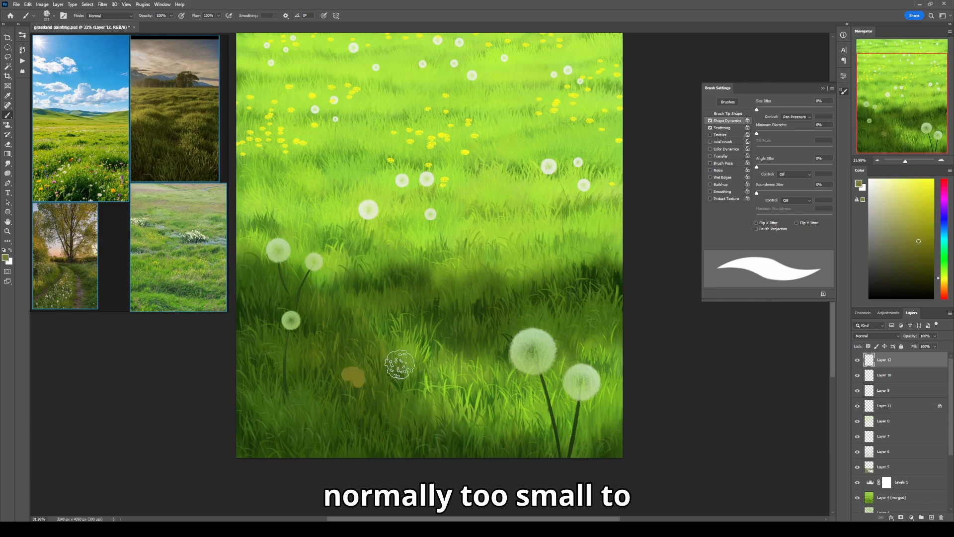
# Step: Enable Color Dynamics and Transfer for the brush and paint three muted yellow flower shapes in the shadowed foreground
pyautogui.click(726, 149)
pyautogui.click(721, 155)
pyautogui.click(350, 385)
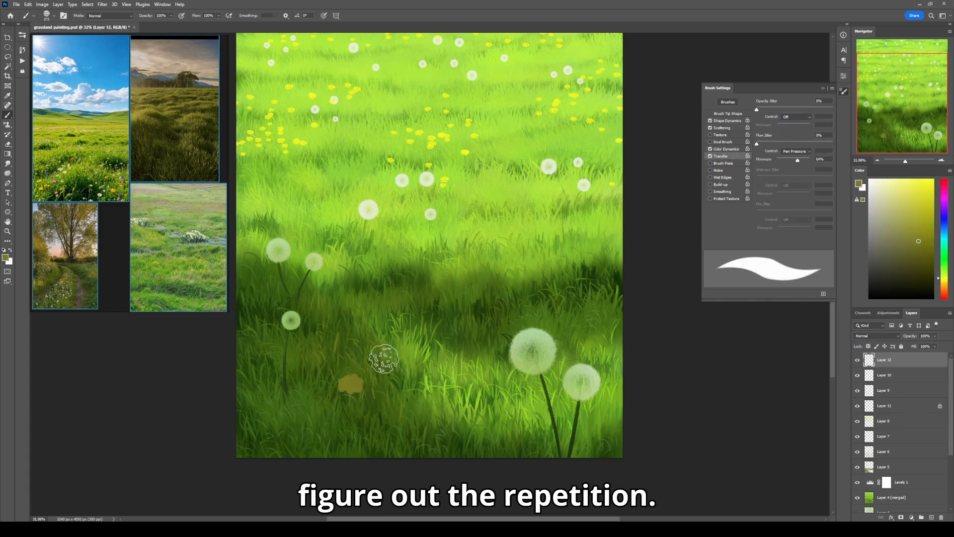
pyautogui.click(390, 392)
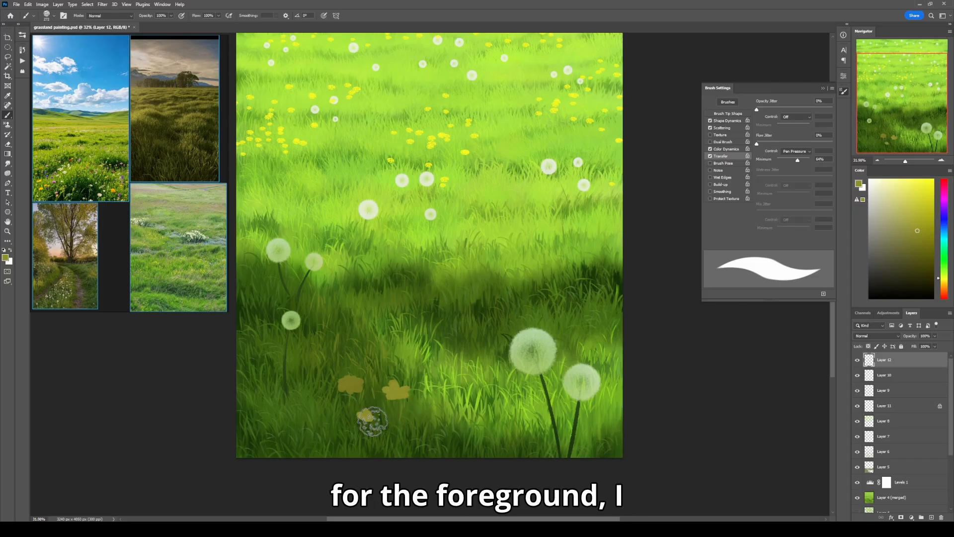
pyautogui.click(372, 415)
# Step: Paint a cluster of three light grey-white flowers beside the large foreground dandelion
pyautogui.scroll(1, 447, 365)
pyautogui.scroll(-3, 447, 366)
pyautogui.scroll(1, 445, 363)
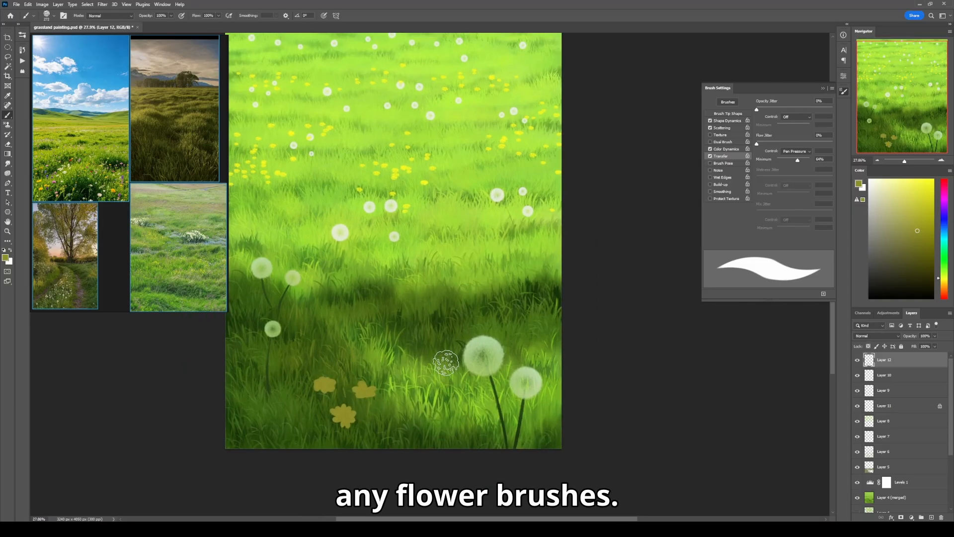
pyautogui.click(433, 342)
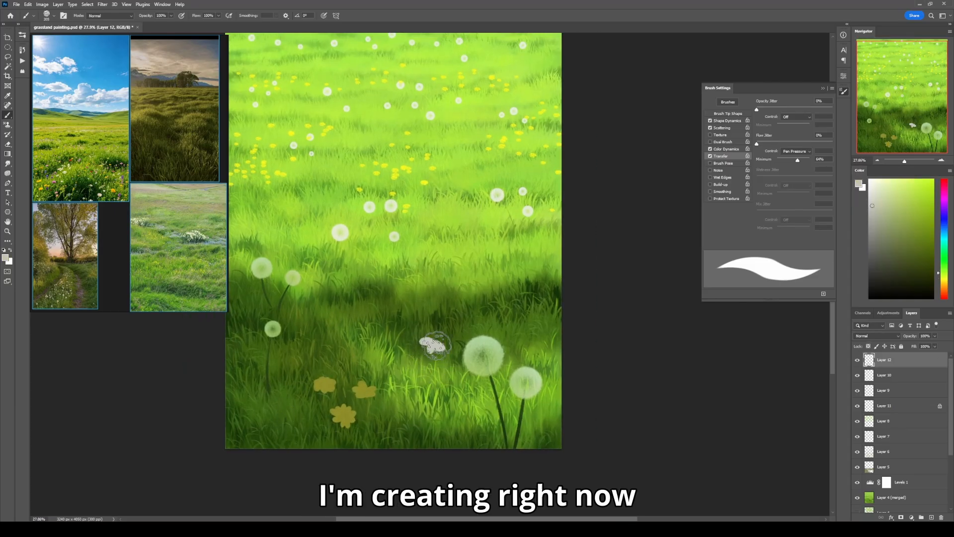
pyautogui.click(457, 338)
pyautogui.click(435, 326)
pyautogui.scroll(1, 492, 333)
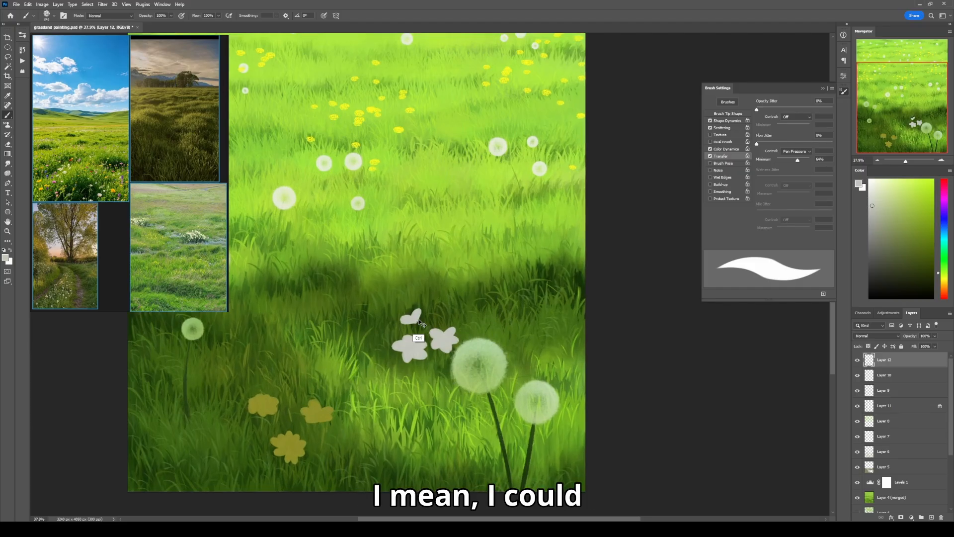
# Step: Undo the stray stroke and paint clusters of small red flowers across the shadowed area with a smaller brush
pyautogui.scroll(-3, 464, 328)
pyautogui.scroll(2, 449, 356)
pyautogui.click(354, 323)
pyautogui.hotkey('ctrl', 'z')
pyautogui.scroll(-1, 358, 333)
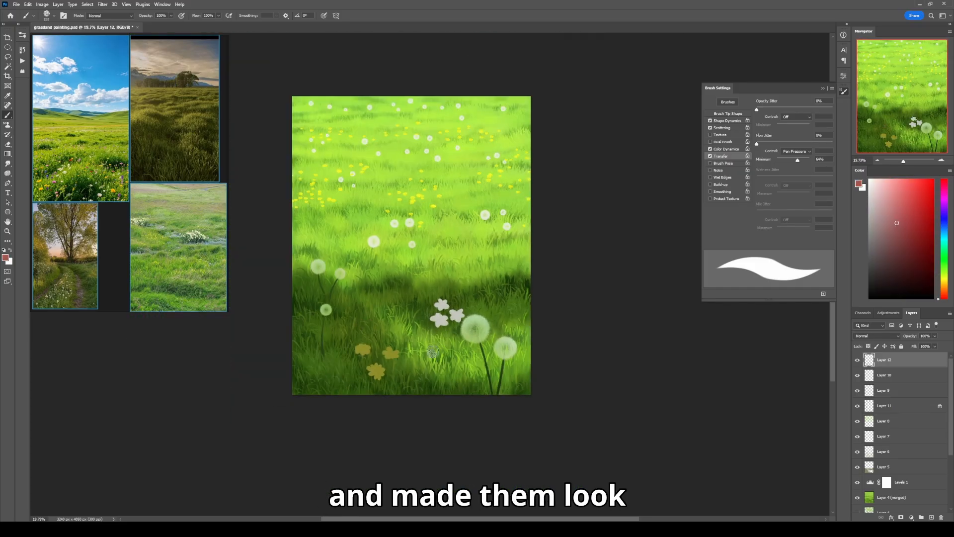
pyautogui.click(507, 303)
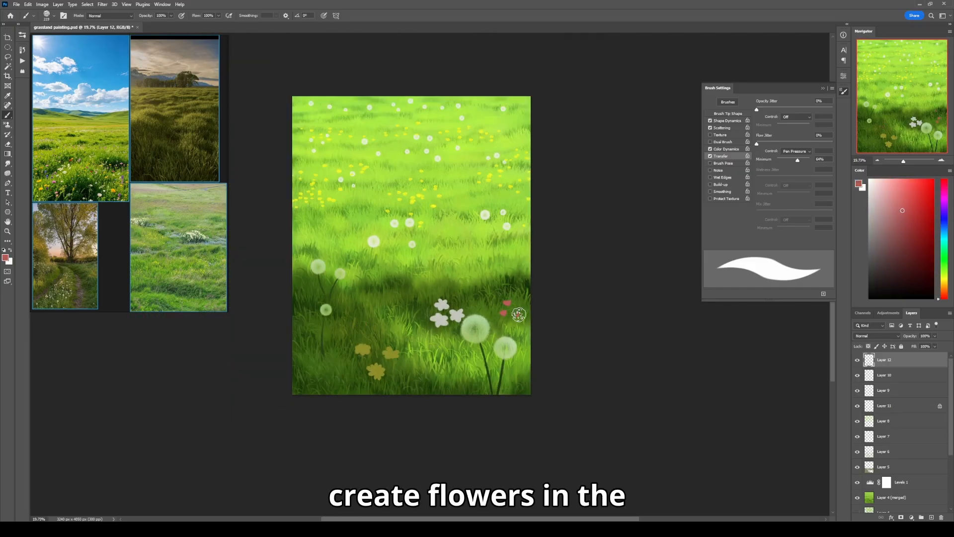
pyautogui.click(372, 313)
pyautogui.click(369, 324)
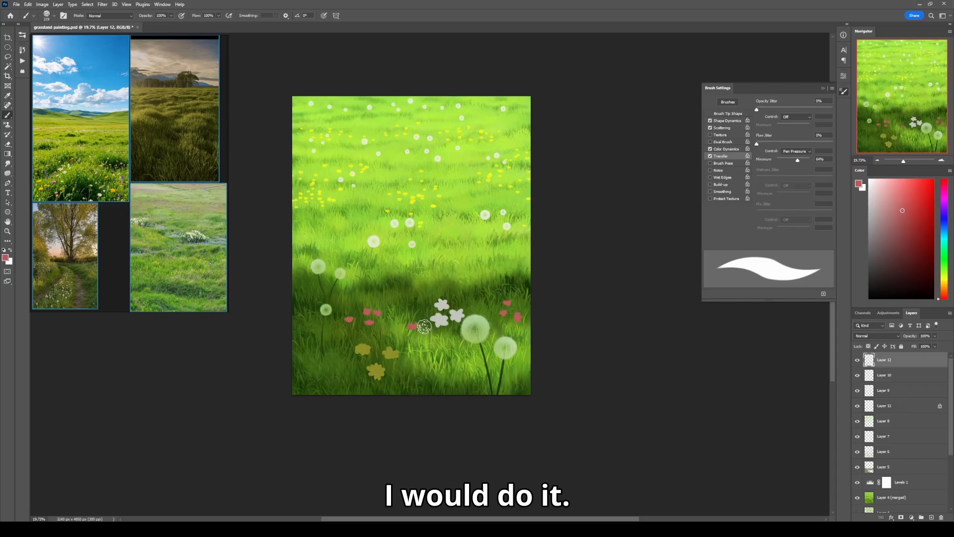
# Step: Add petal and center details to the foreground flowers, sampling dark green from the painting
pyautogui.scroll(-1, 424, 348)
pyautogui.scroll(3, 474, 406)
pyautogui.keyDown('alt'); pyautogui.click(480, 347); pyautogui.keyUp('alt')
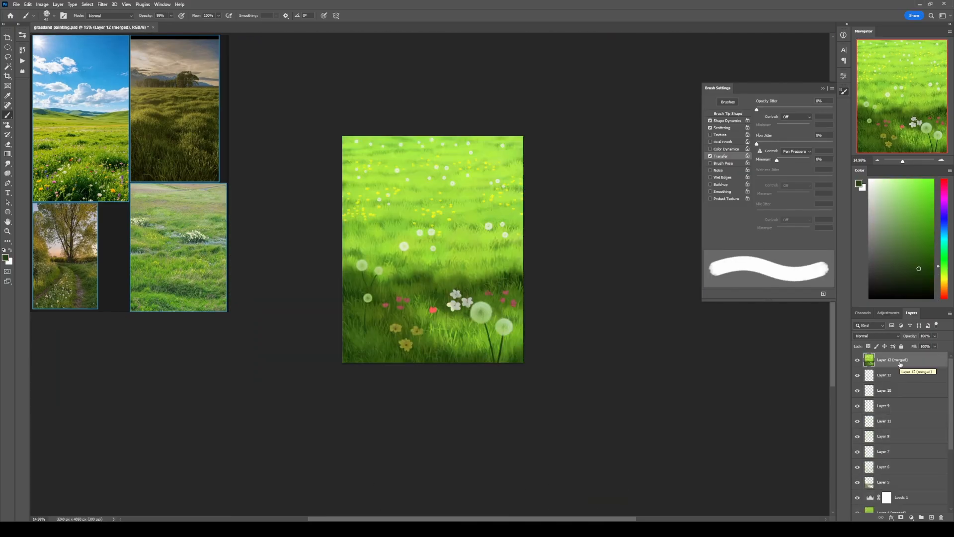
# Step: Add a Curves adjustment layer above the merged painting, shaping the RGB curve with several points to fine-tune the contrast
pyautogui.click(911, 517)
pyautogui.click(907, 420)
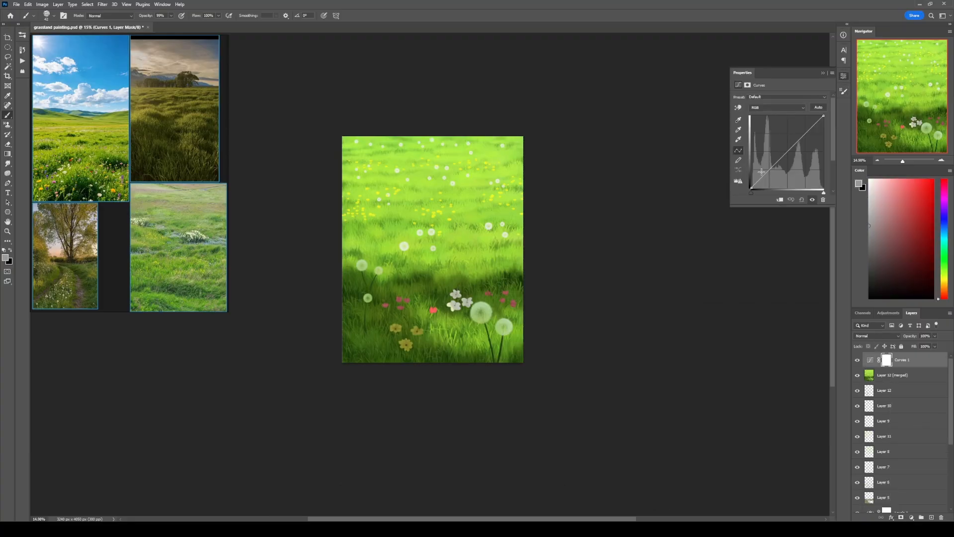
pyautogui.moveTo(806, 133)
pyautogui.mouseDown()
pyautogui.moveTo(806, 142)
pyautogui.moveTo(814, 126)
pyautogui.mouseUp()
pyautogui.moveTo(766, 176); pyautogui.dragTo(771, 170)
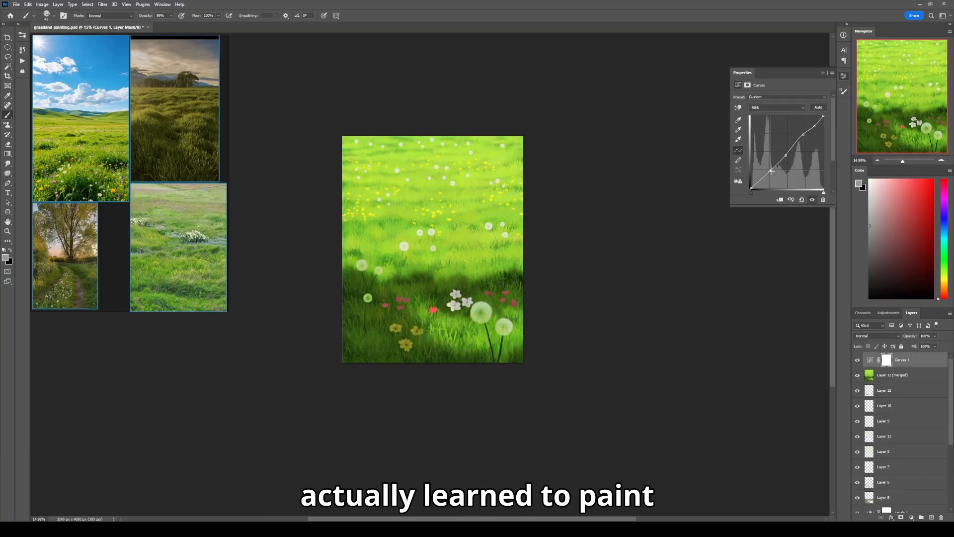
pyautogui.click(843, 76)
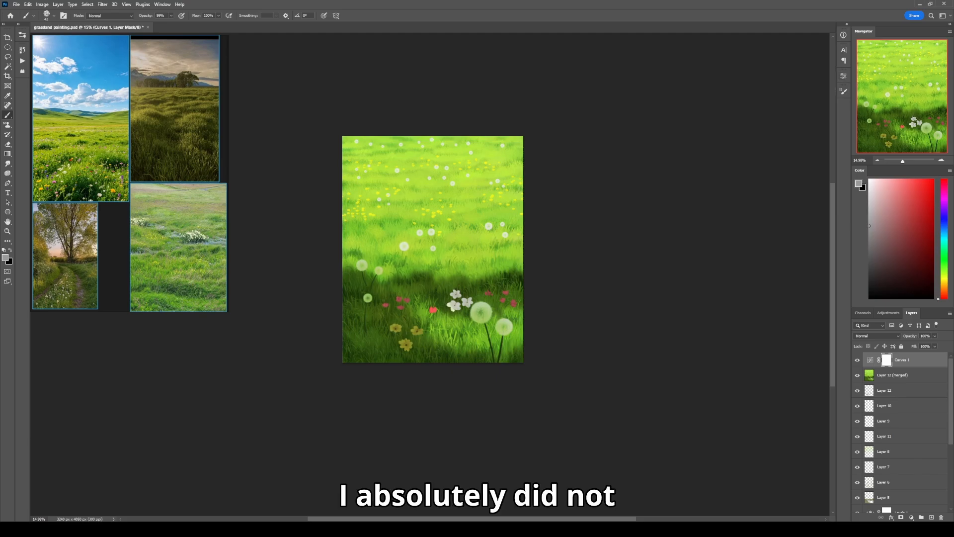
pyautogui.scroll(-3, 477, 345)
pyautogui.scroll(5, 451, 273)
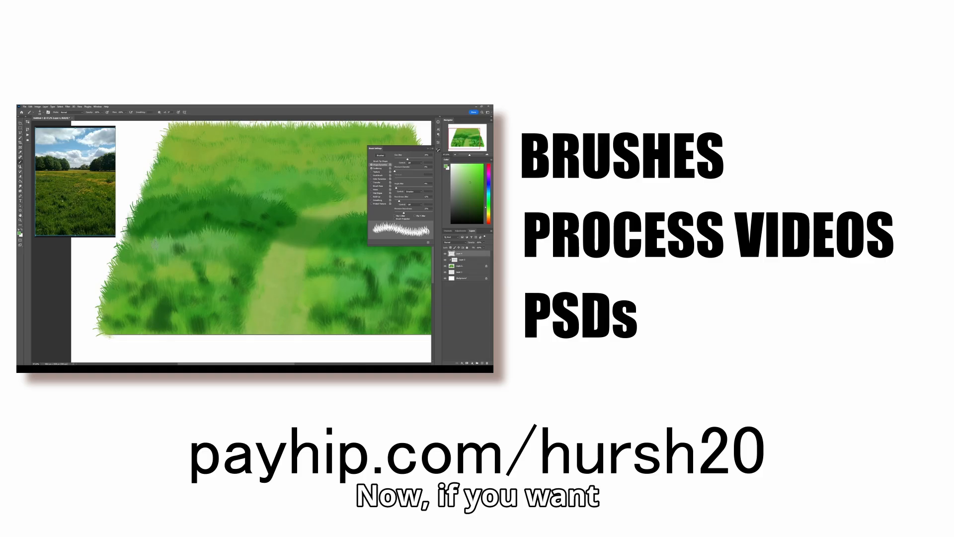